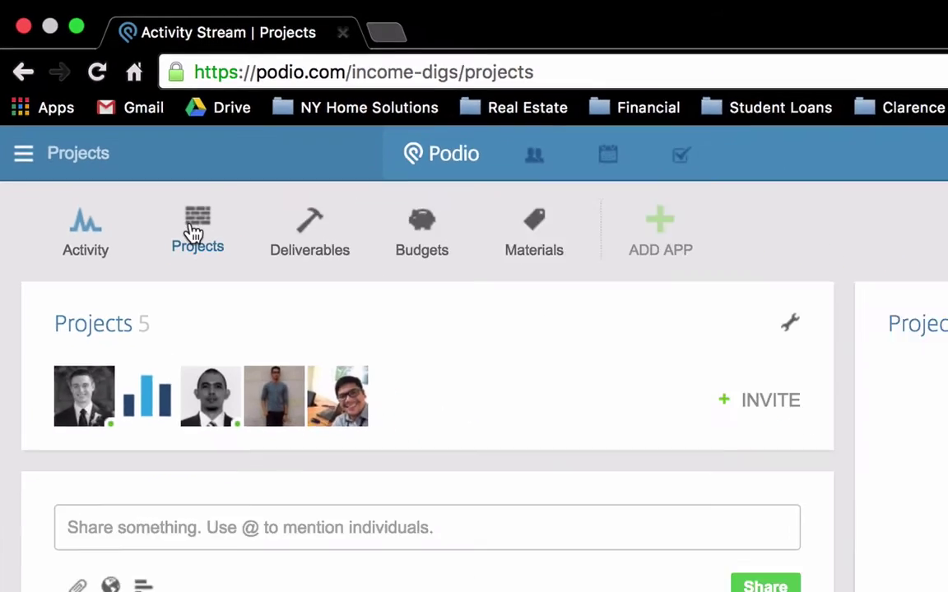
# Step: Open the 122 Buffalo Rehab project in the Projects app and review its related deal, scope overview and dates
pyautogui.click(263, 319)
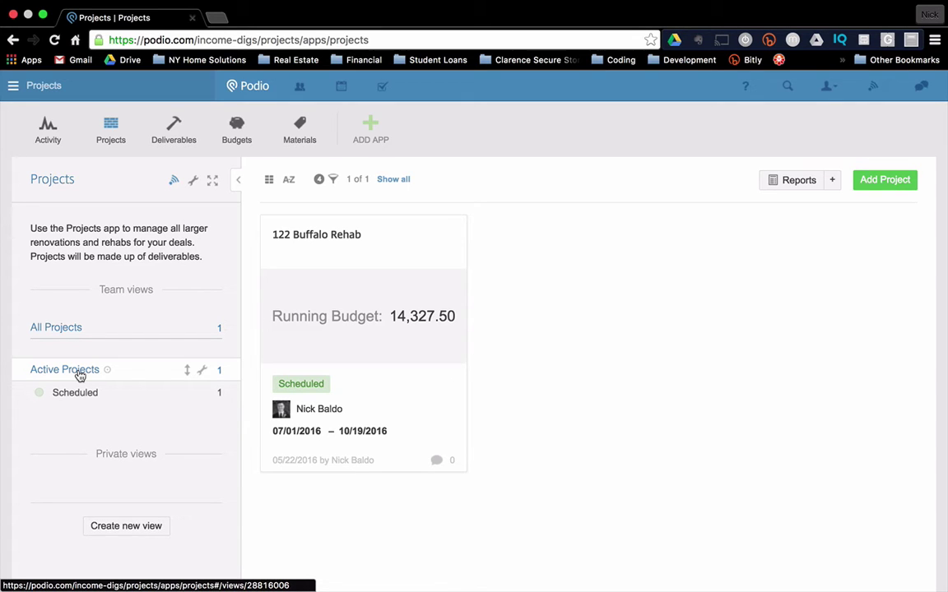
pyautogui.click(352, 263)
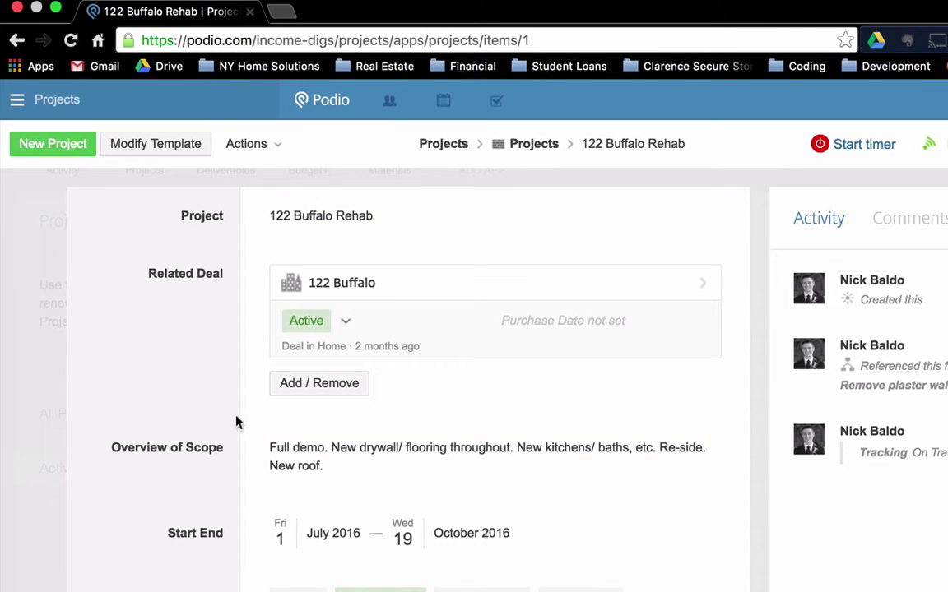
pyautogui.scroll(-3, 365, 456)
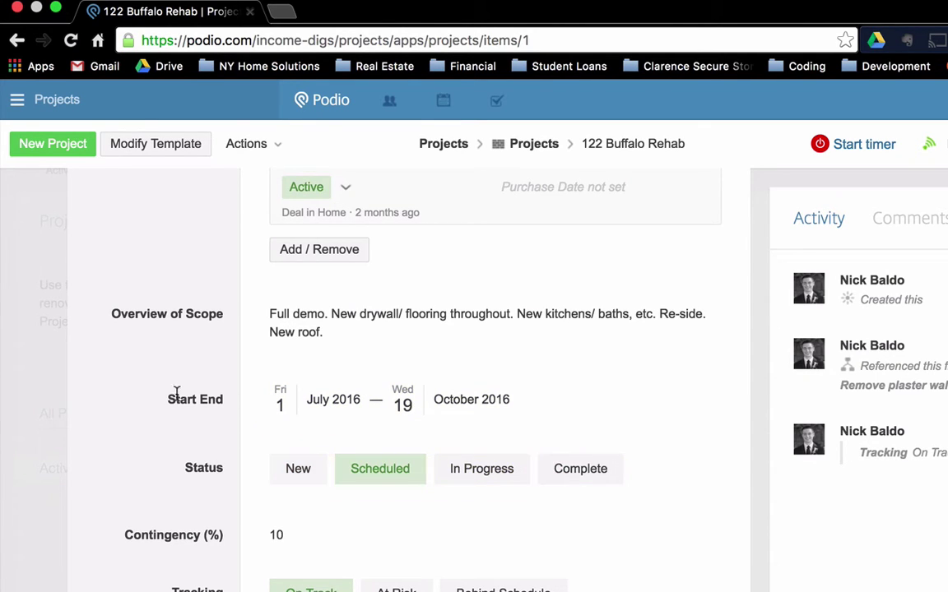
pyautogui.scroll(3, 193, 397)
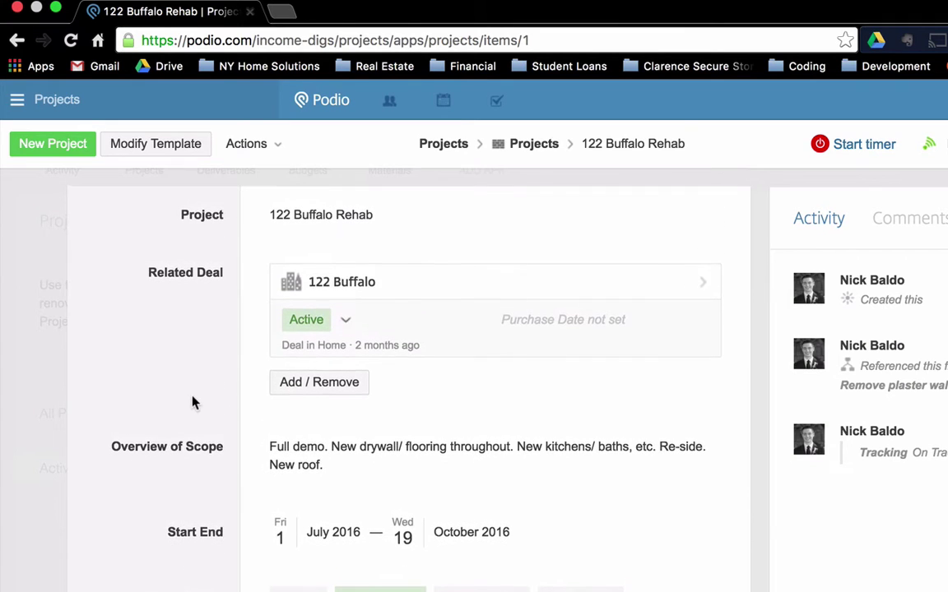
pyautogui.scroll(-2, 192, 402)
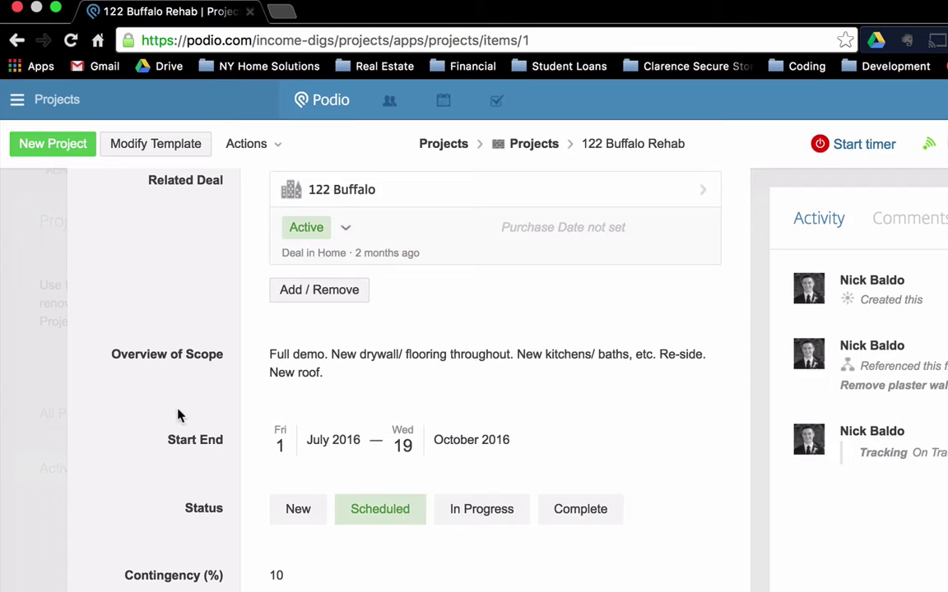
# Step: Examine the project's status, tracking, owner, budget, variance and internal labor fields, and return to the project list
pyautogui.scroll(-3, 178, 416)
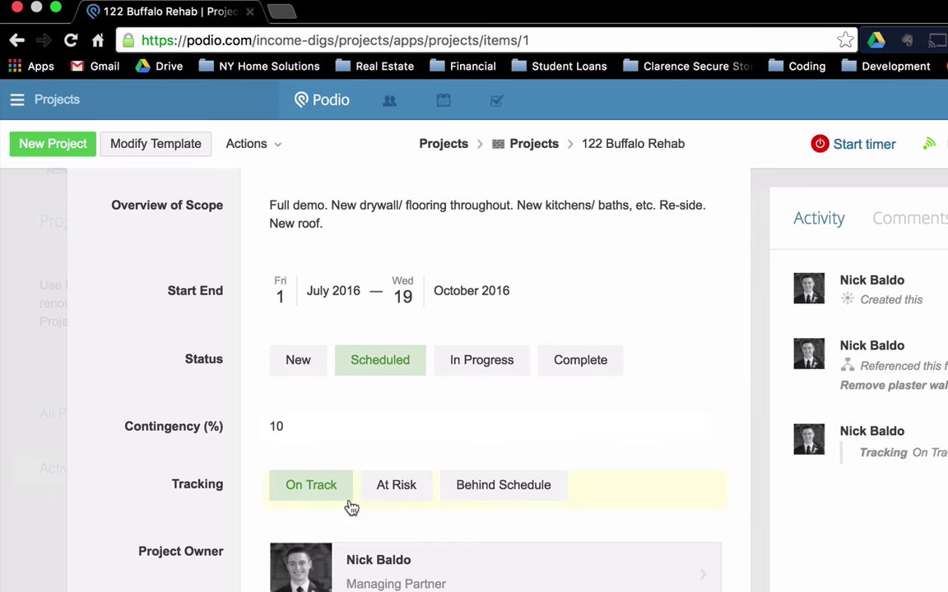
pyautogui.scroll(-3, 337, 510)
pyautogui.scroll(-1, 334, 511)
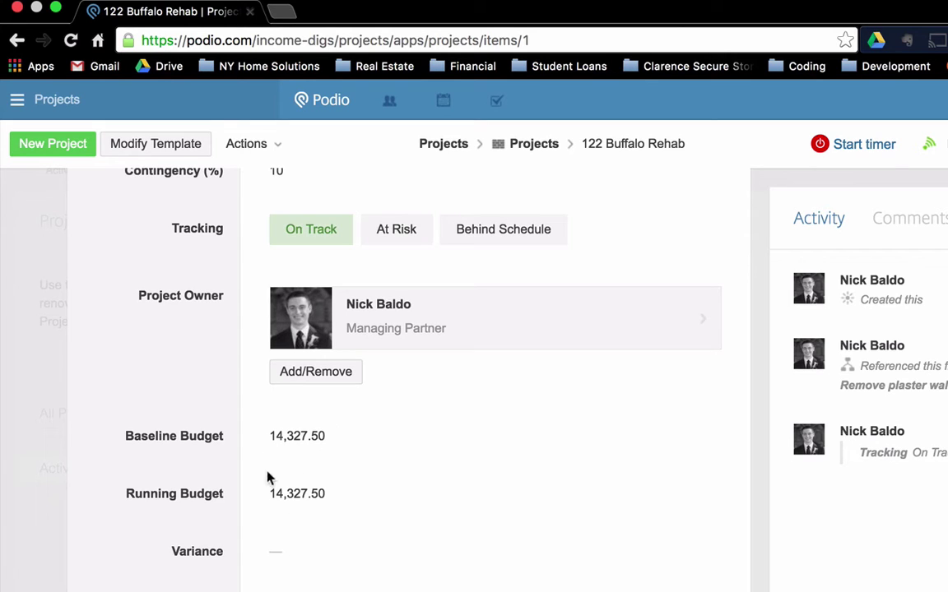
pyautogui.scroll(-5, 382, 346)
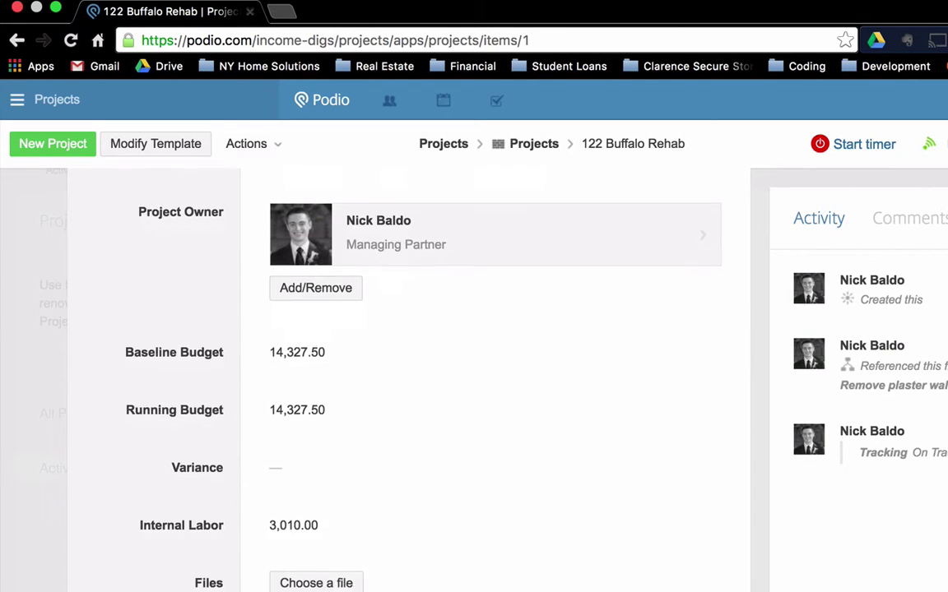
pyautogui.scroll(4, 383, 346)
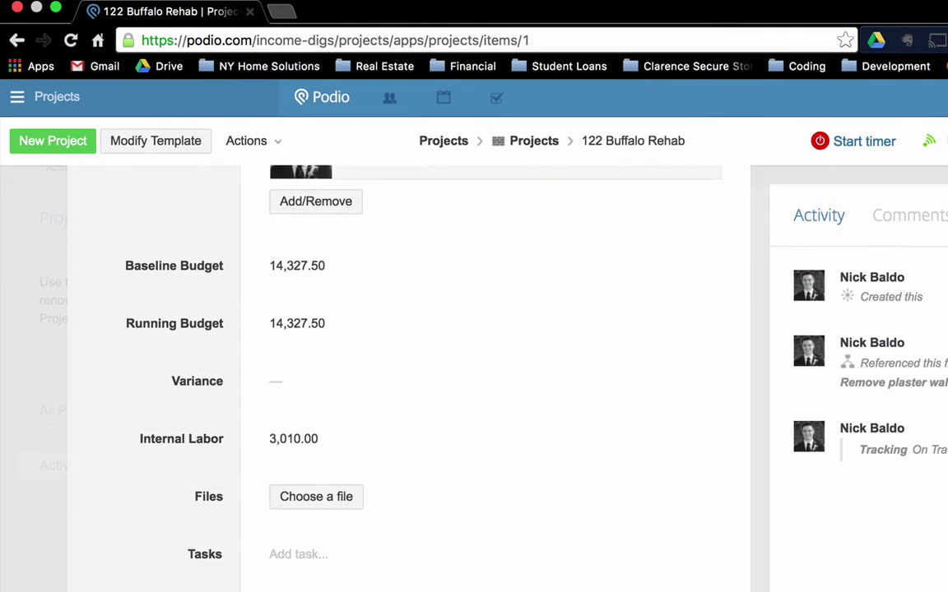
pyautogui.scroll(-3, 382, 346)
pyautogui.scroll(5, 382, 345)
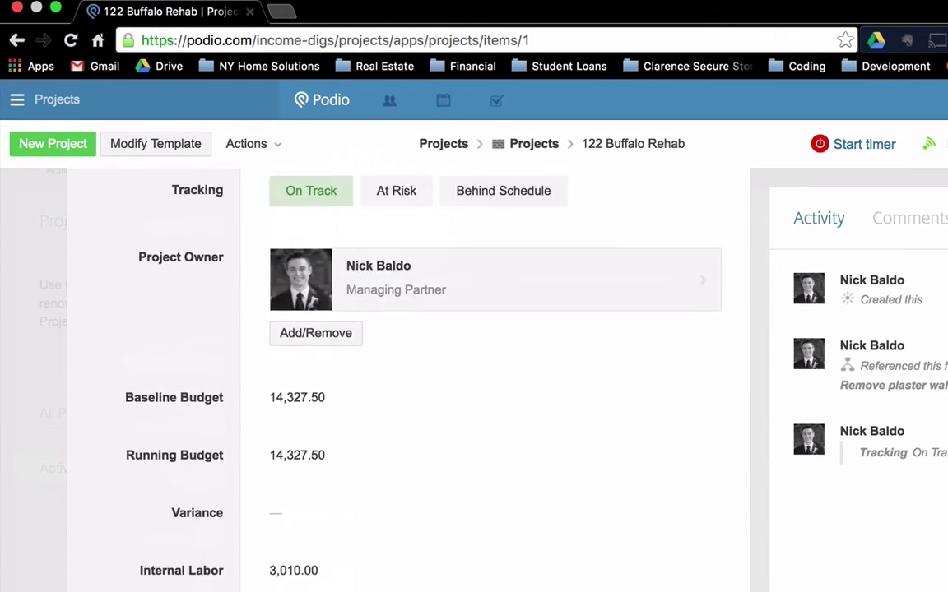
pyautogui.click(40, 354)
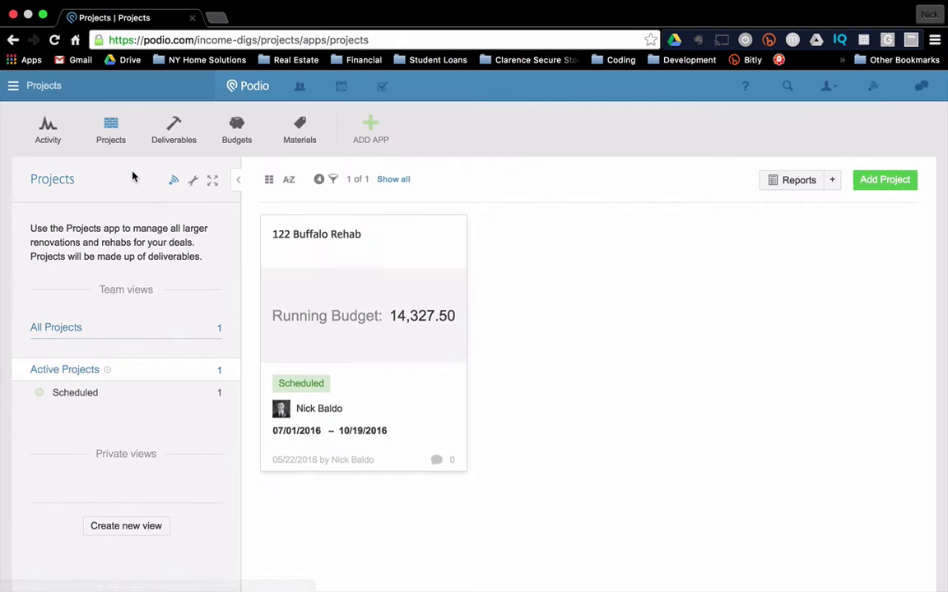
# Step: Start a new deliverable in the Deliverables app and link it to the 122 Buffalo Rehab project
pyautogui.click(182, 134)
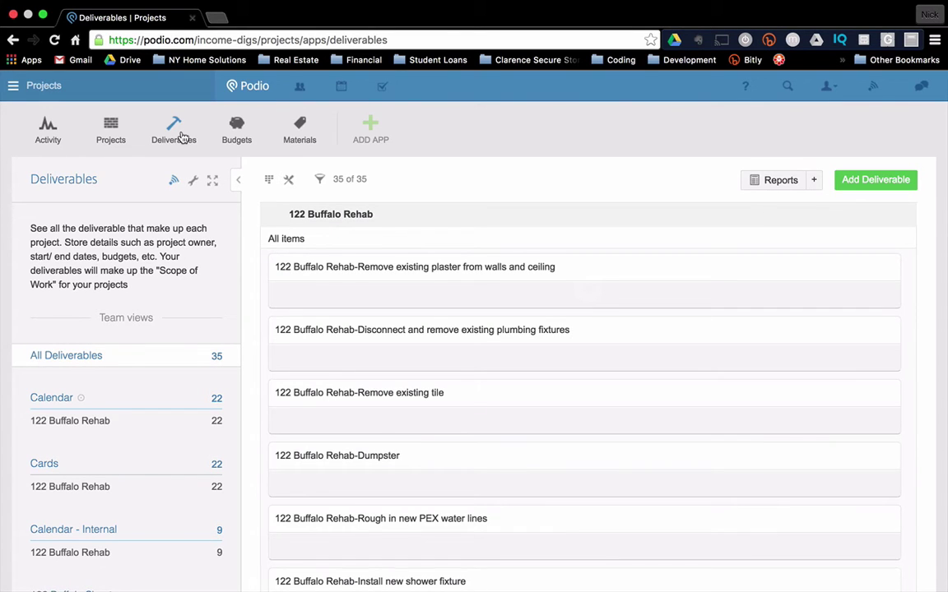
pyautogui.click(867, 179)
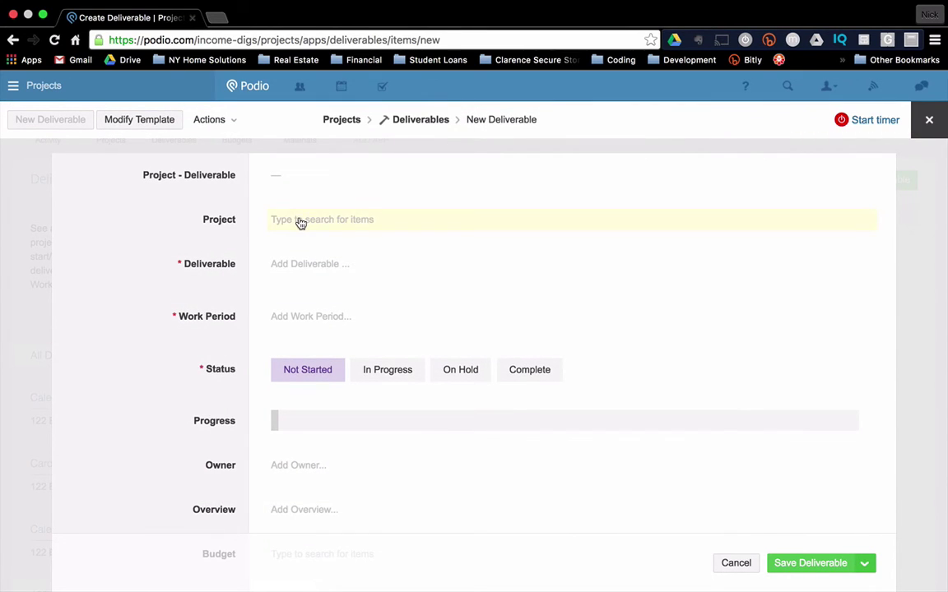
pyautogui.click(298, 221)
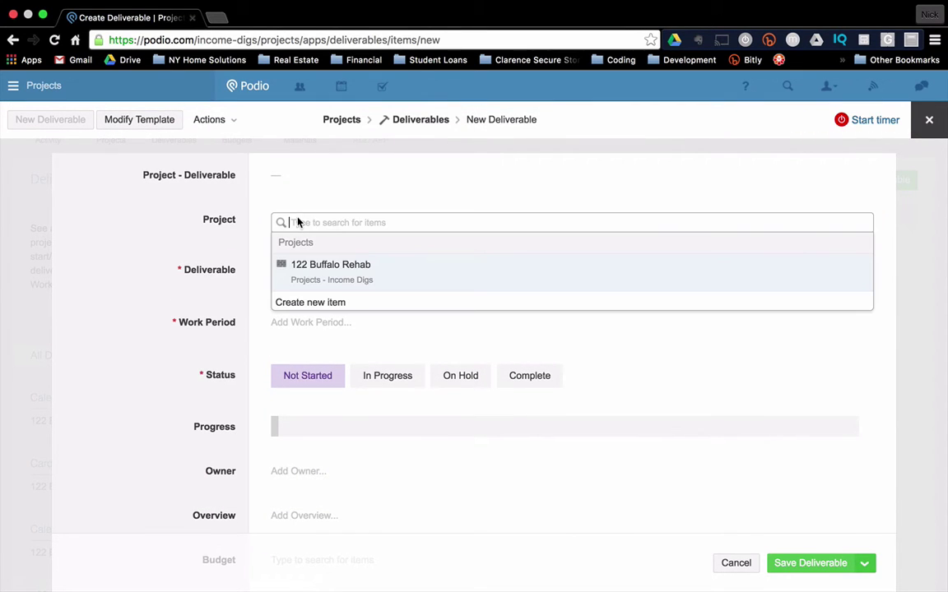
pyautogui.click(329, 270)
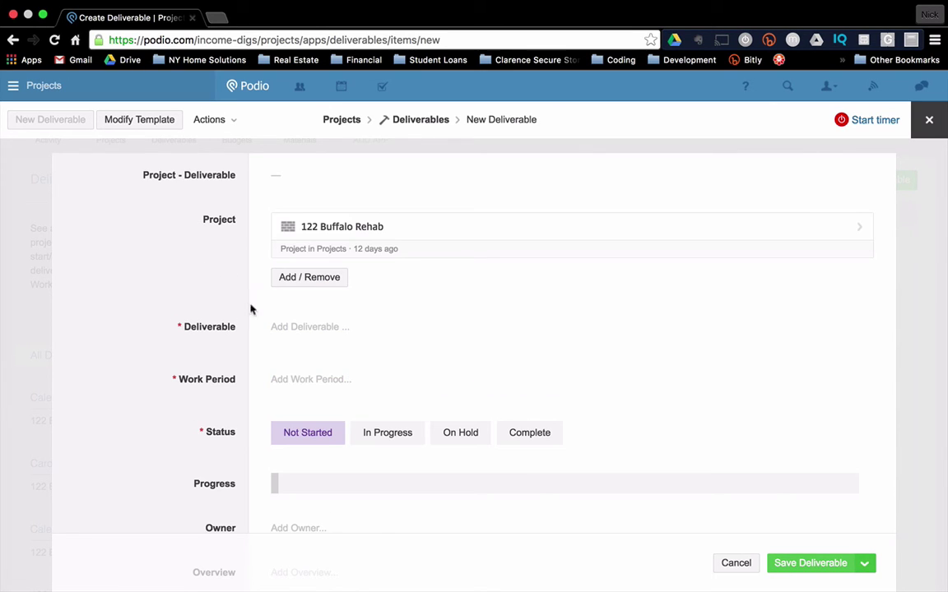
# Step: Name the deliverable "New drywall" and set its work period from 06/06/2016 to 06/10/2016
pyautogui.click(317, 326)
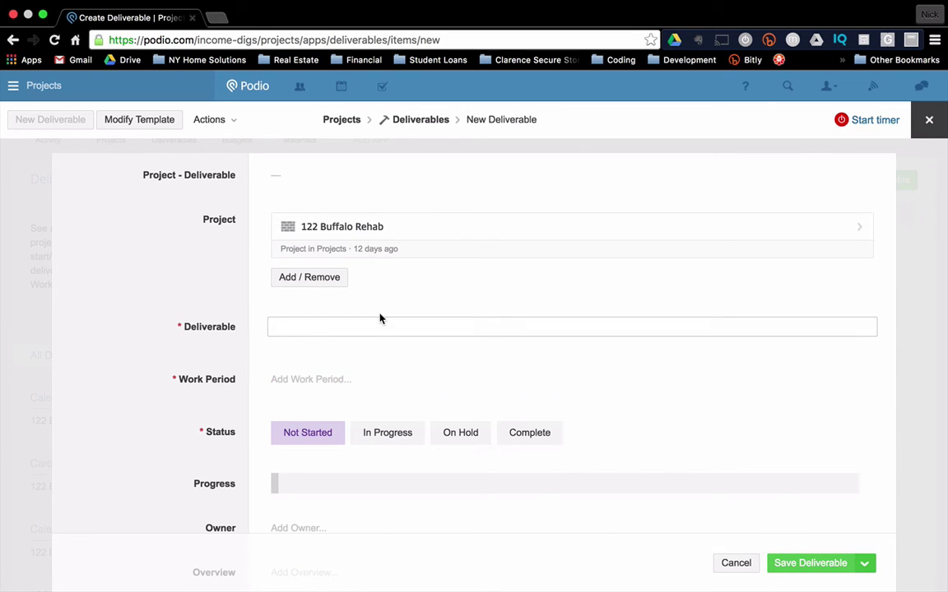
pyautogui.write('New drywall')
pyautogui.press('Tab')
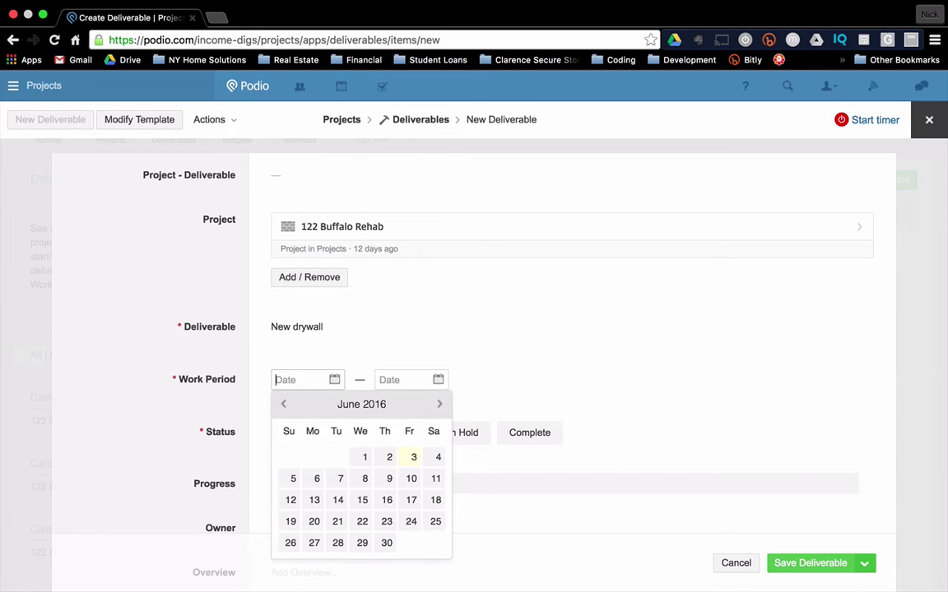
pyautogui.click(318, 478)
pyautogui.click(514, 479)
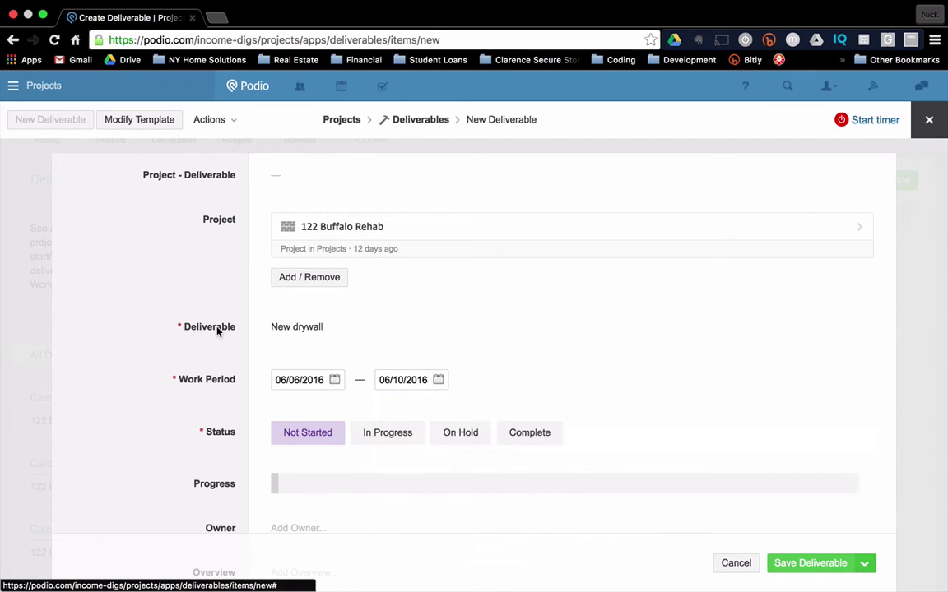
pyautogui.click(184, 304)
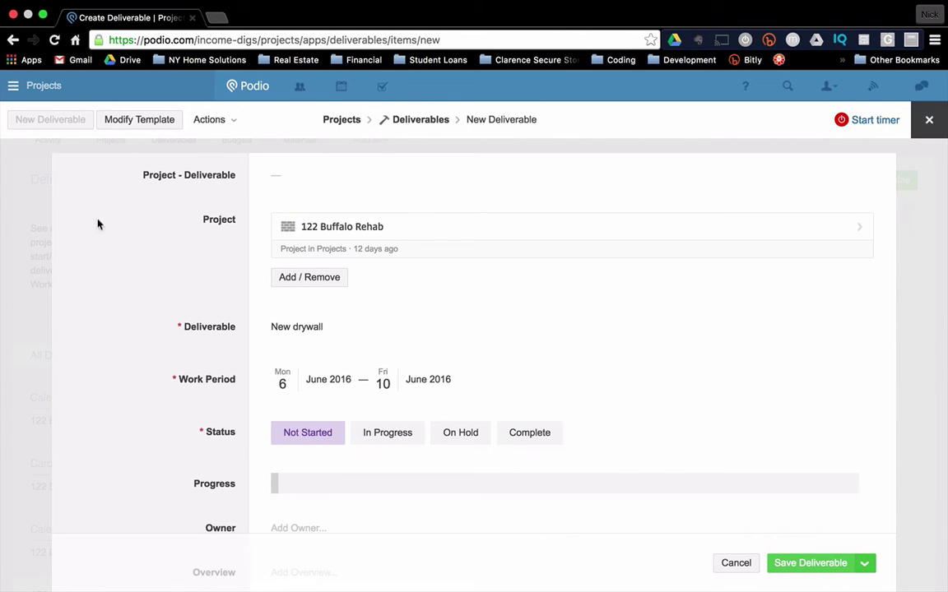
# Step: Save the new drywall deliverable and return to the list of all deliverables
pyautogui.click(25, 239)
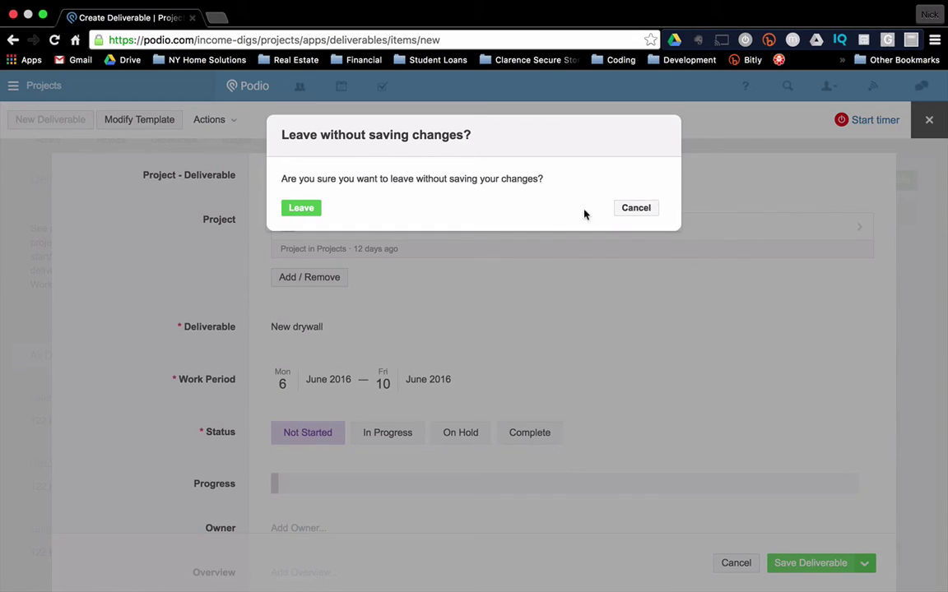
pyautogui.click(636, 208)
pyautogui.click(800, 565)
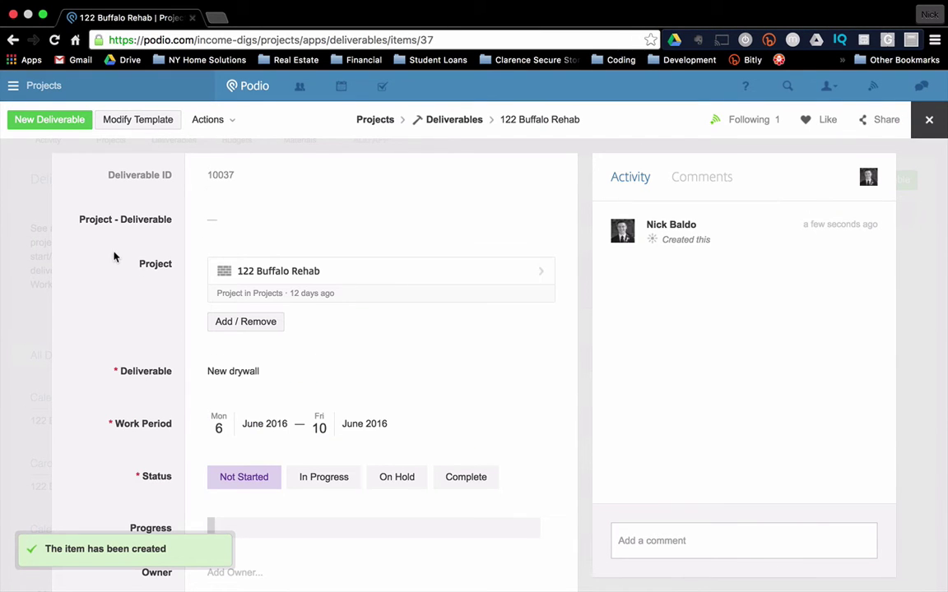
pyautogui.click(36, 237)
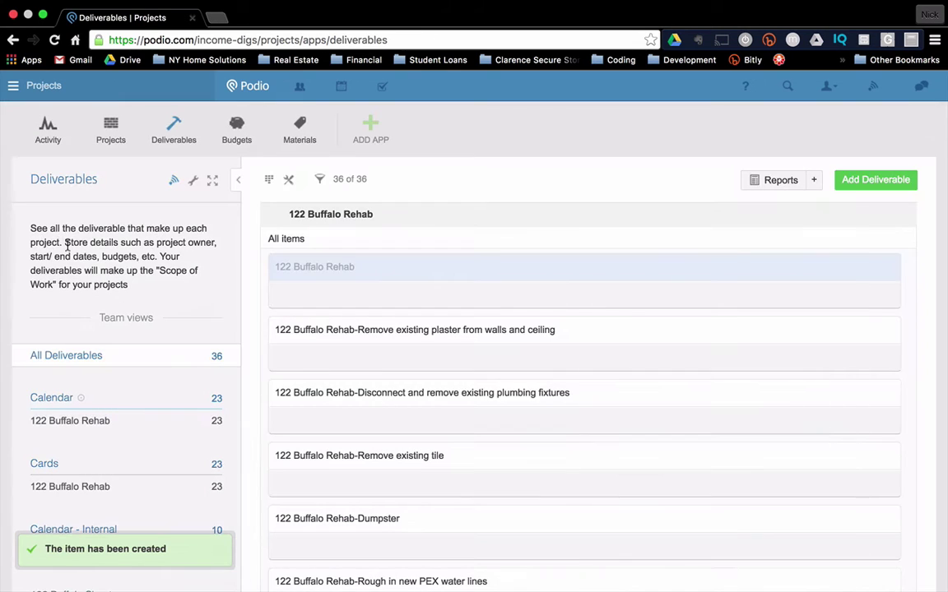
# Step: Inspect the new drywall deliverable's Project - Deliverable formula in the template, and show the 122 Buffalo Rehab deliverables on the calendar
pyautogui.click(401, 270)
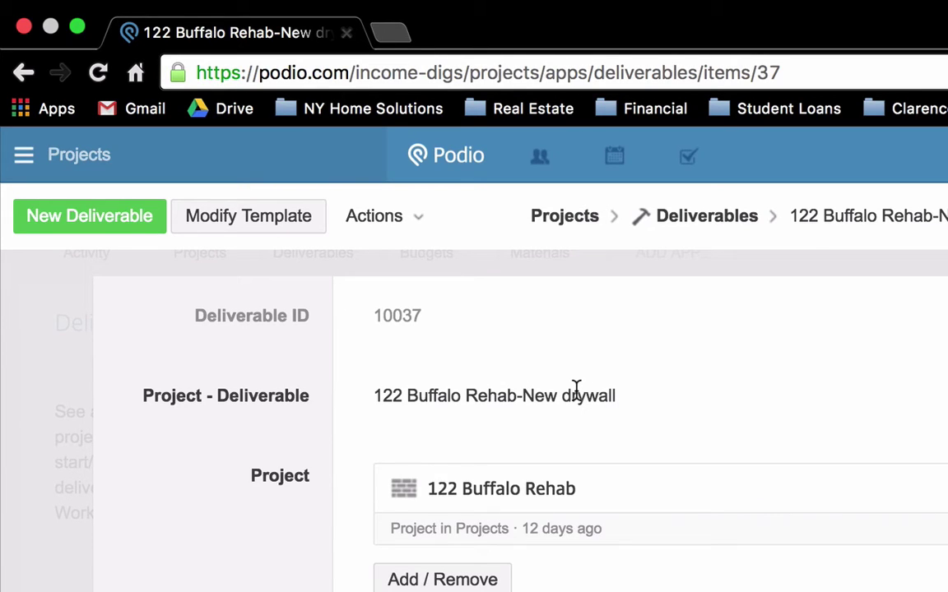
pyautogui.click(292, 221)
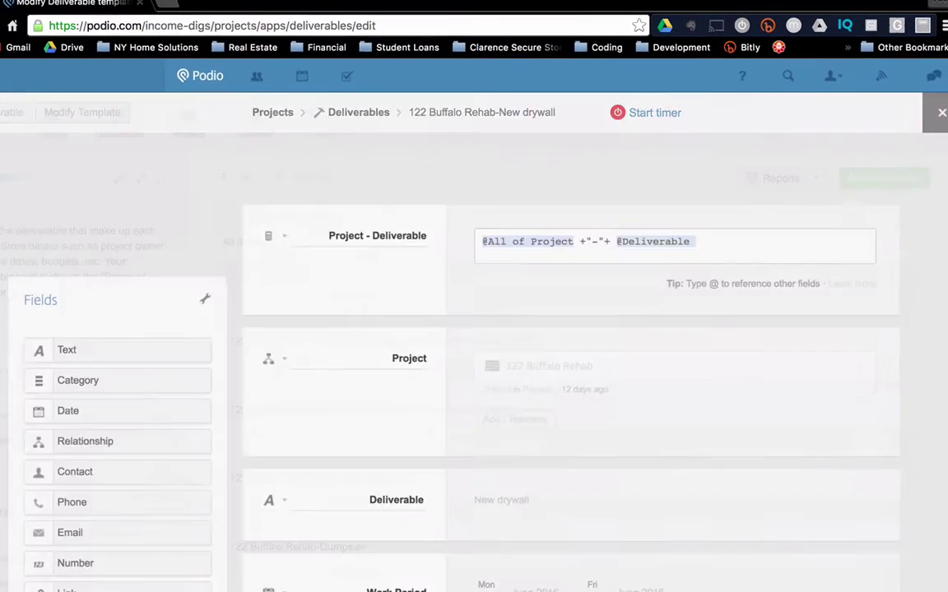
pyautogui.click(944, 116)
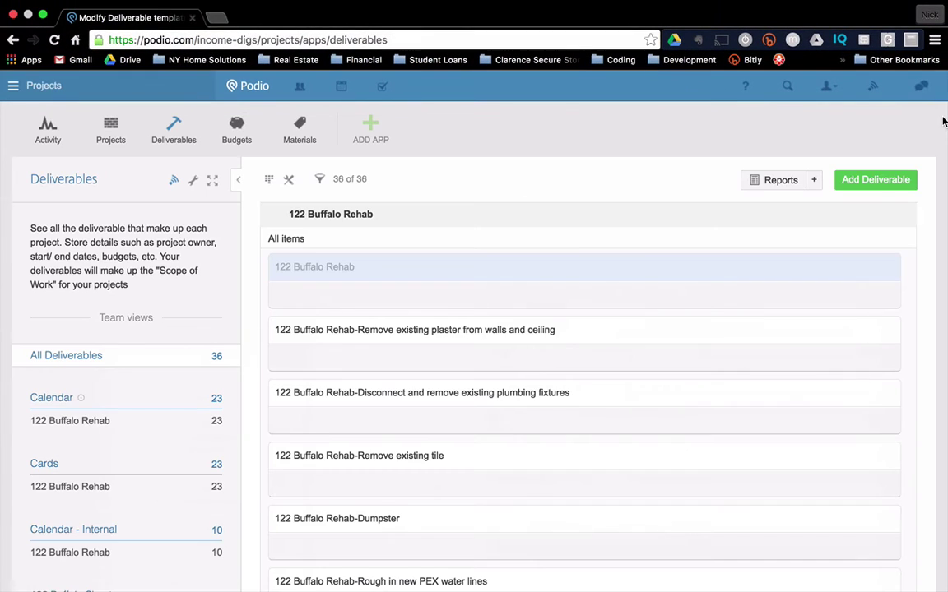
pyautogui.click(57, 424)
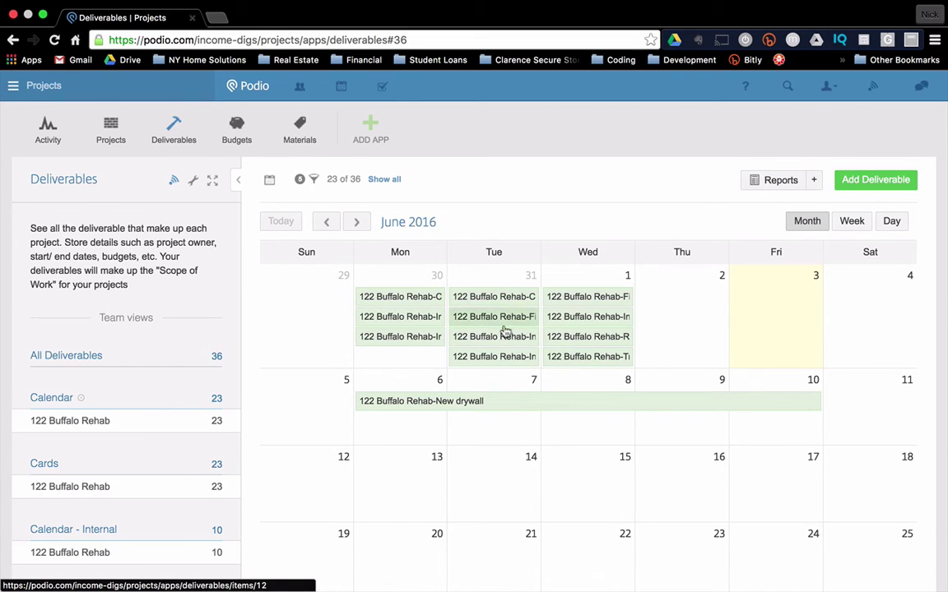
# Step: Switch to the NY Home Solutions Projects workspace and view the calendar of all projects in its Scope app
pyautogui.click(15, 92)
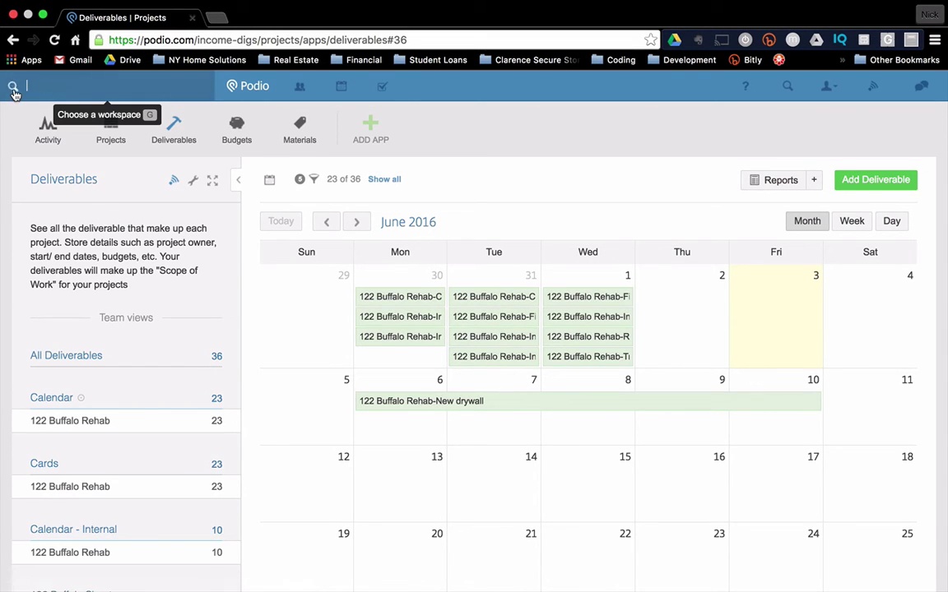
pyautogui.click(57, 127)
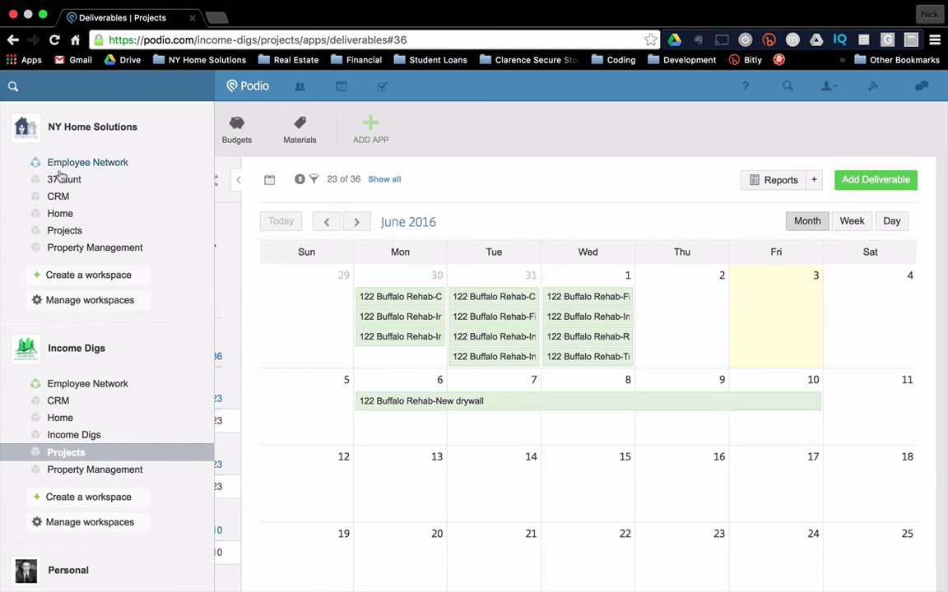
pyautogui.click(56, 232)
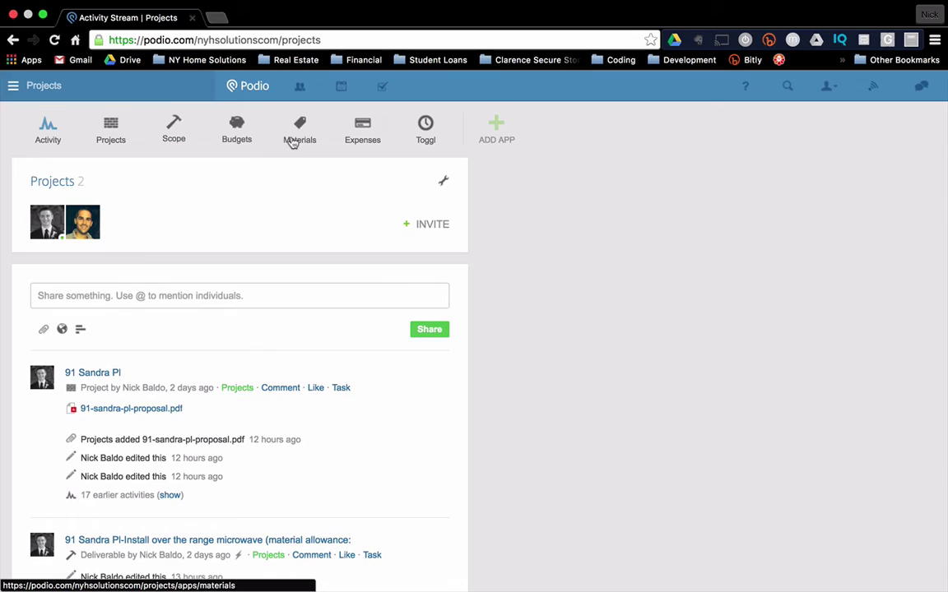
pyautogui.click(174, 140)
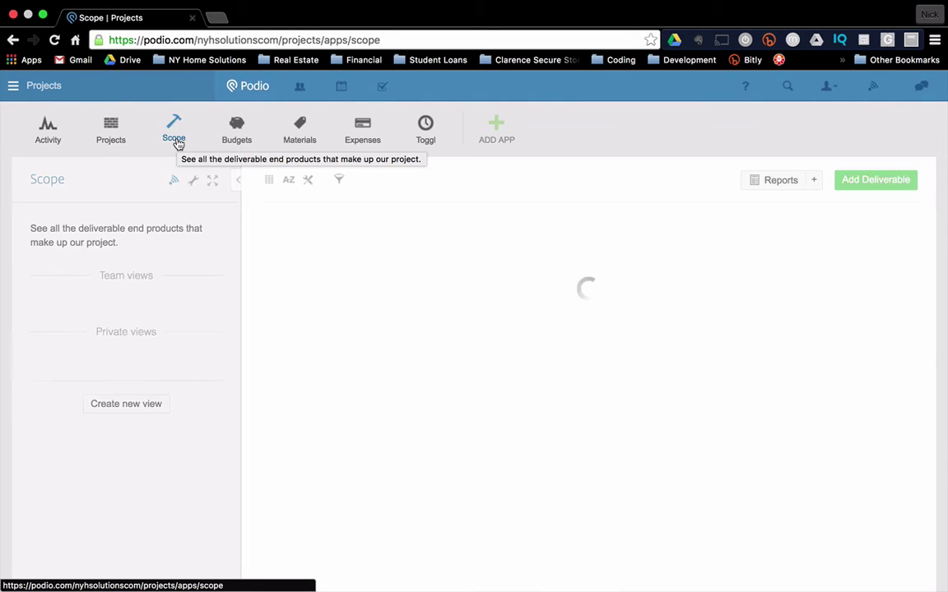
pyautogui.scroll(-2, 144, 387)
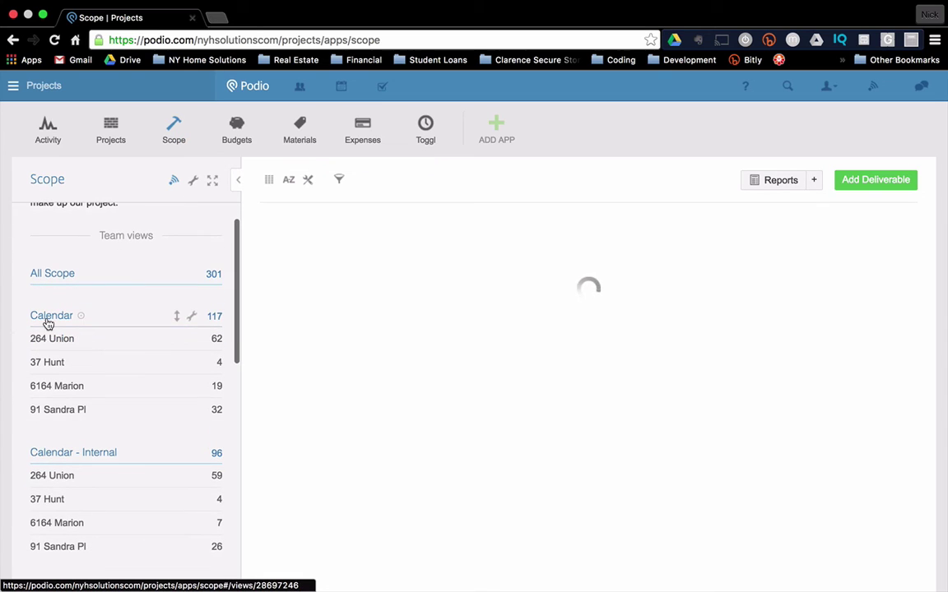
pyautogui.click(47, 322)
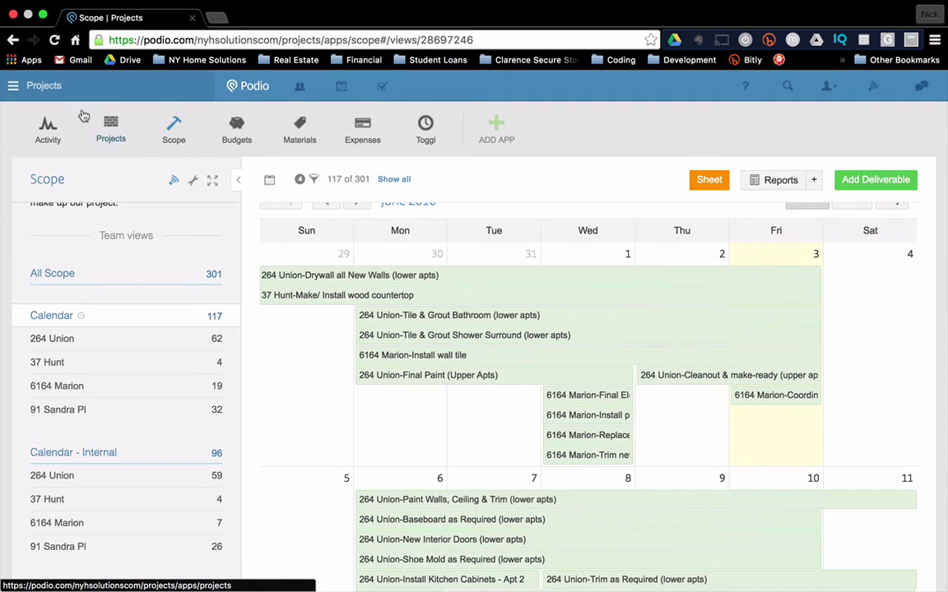
# Step: Switch back to the Projects workspace of the Income Digs organization
pyautogui.click(13, 85)
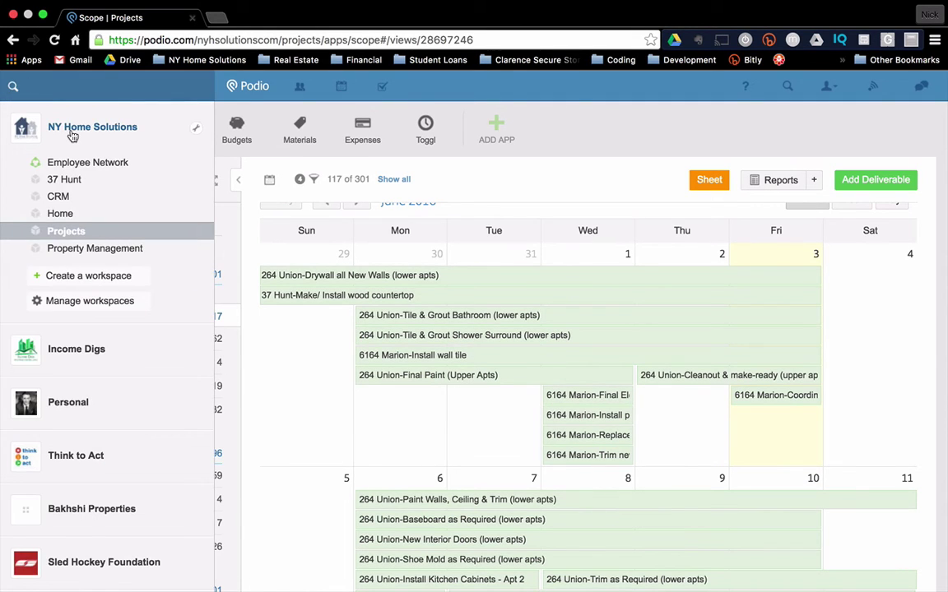
pyautogui.moveTo(33, 202)
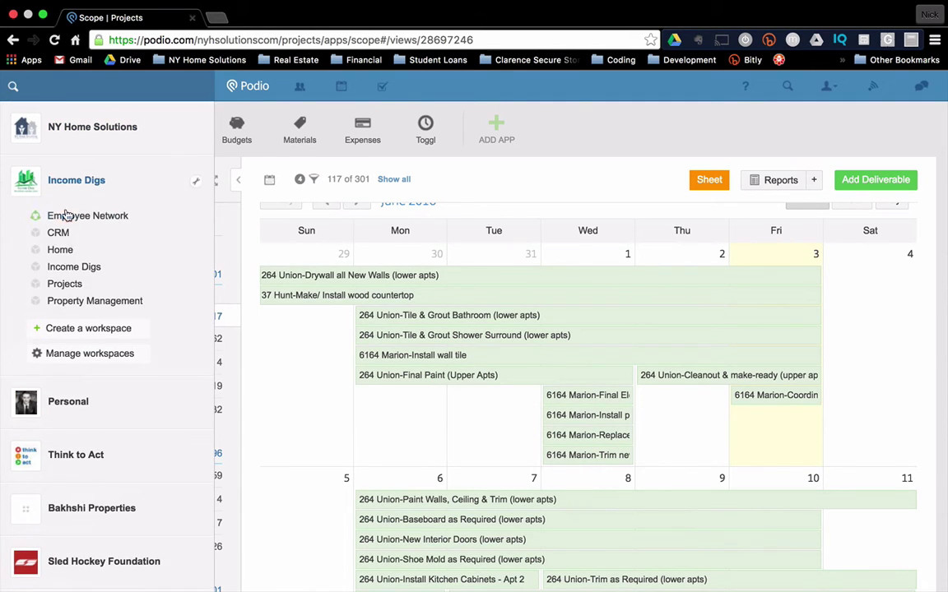
pyautogui.click(63, 285)
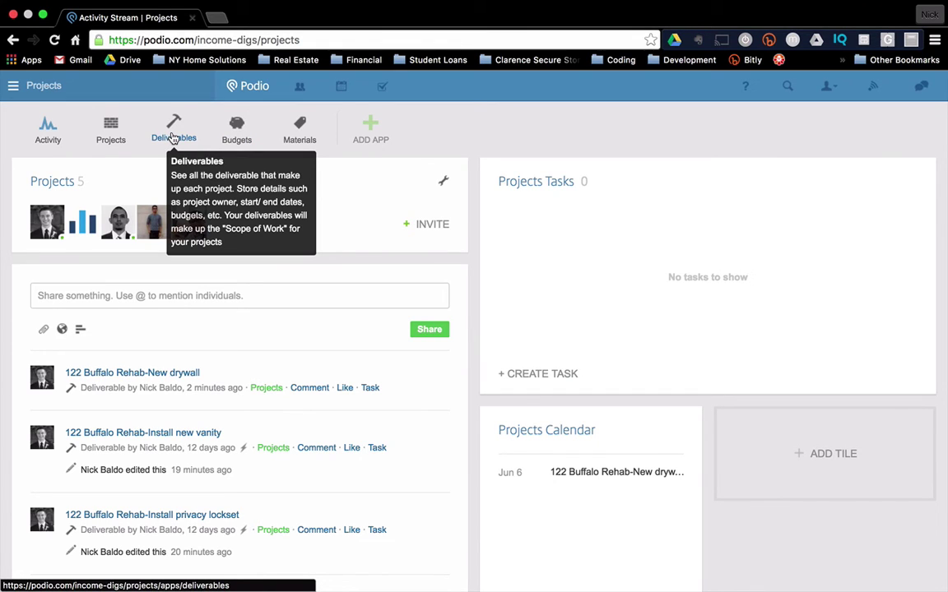
# Step: Open the 122 Buffalo Rehab-Final Plumbing deliverable from the deliverables calendar and set its progress to 0%
pyautogui.click(173, 139)
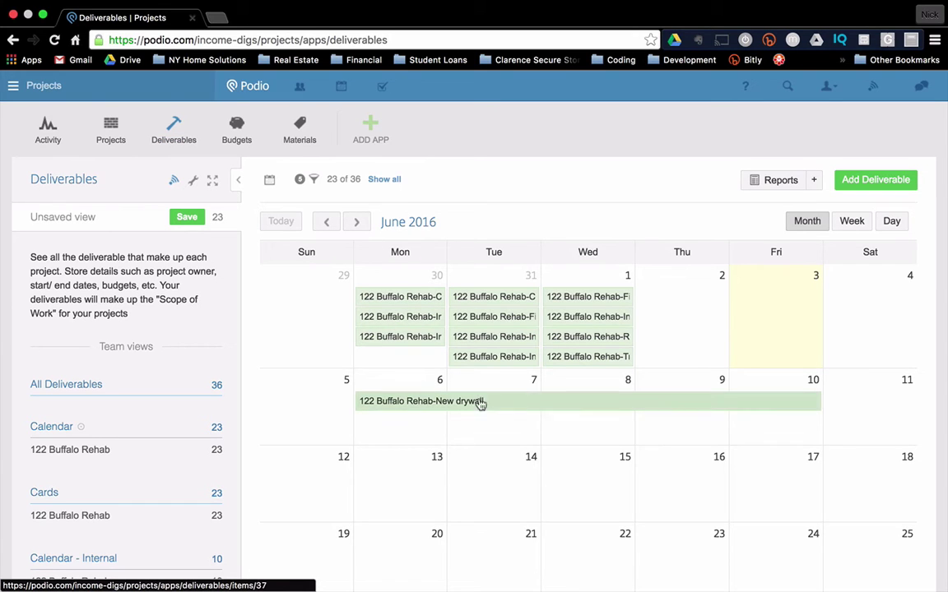
pyautogui.click(507, 320)
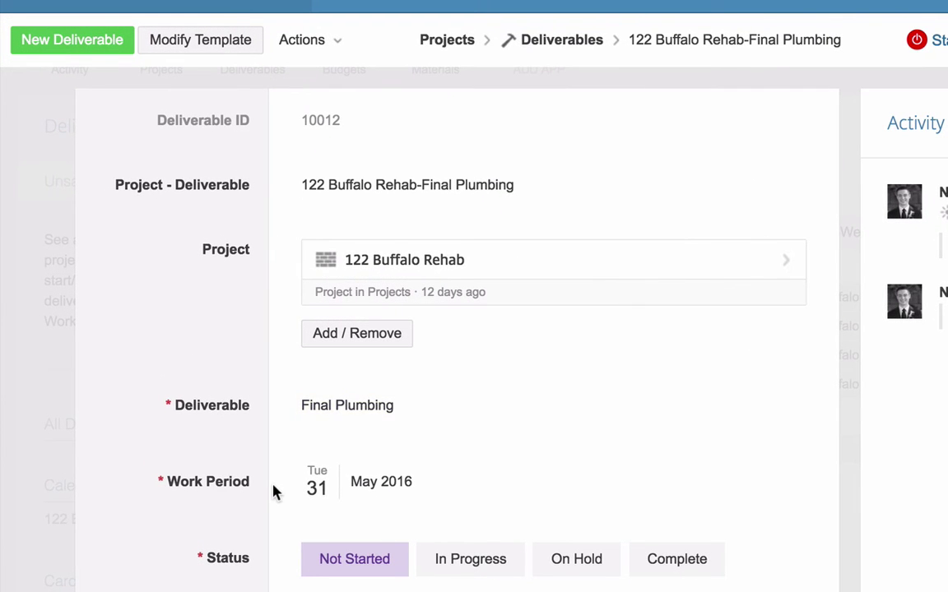
pyautogui.scroll(-3, 275, 492)
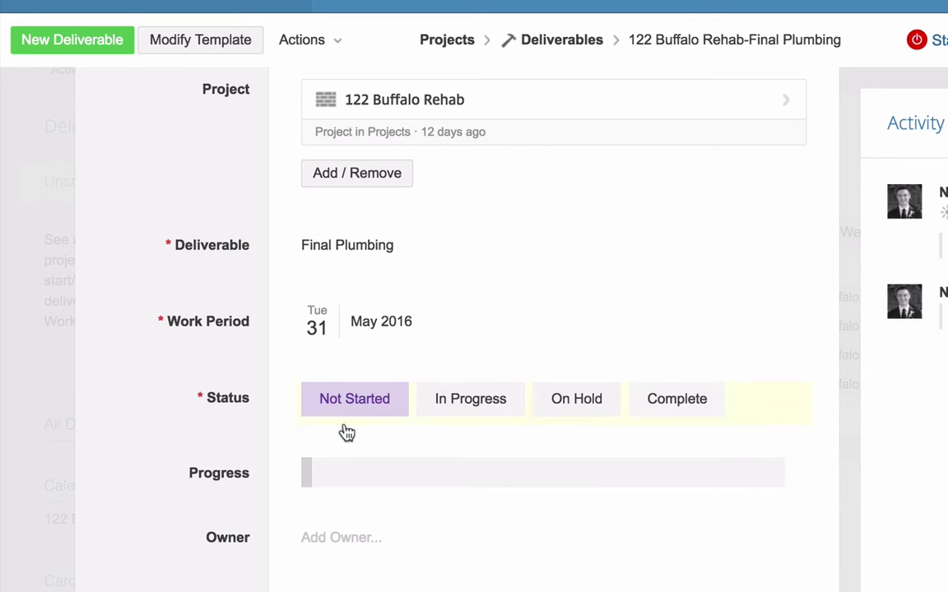
pyautogui.moveTo(311, 474); pyautogui.dragTo(284, 491)
# Step: Examine the deliverable's budget, stage, phase and budget consumption, and how its material quantity, cost per unit and material cost are filled in
pyautogui.scroll(-5, 186, 485)
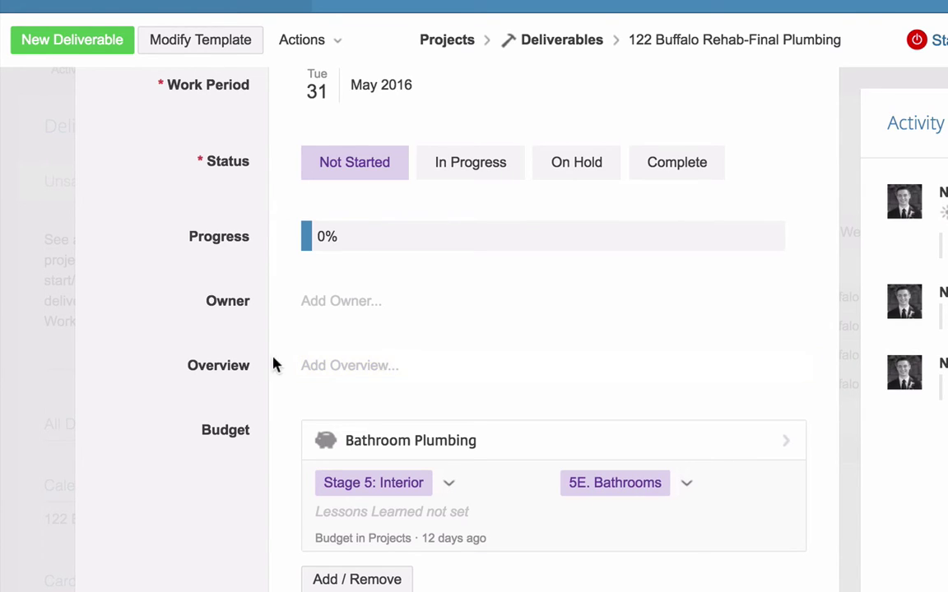
pyautogui.scroll(-5, 218, 460)
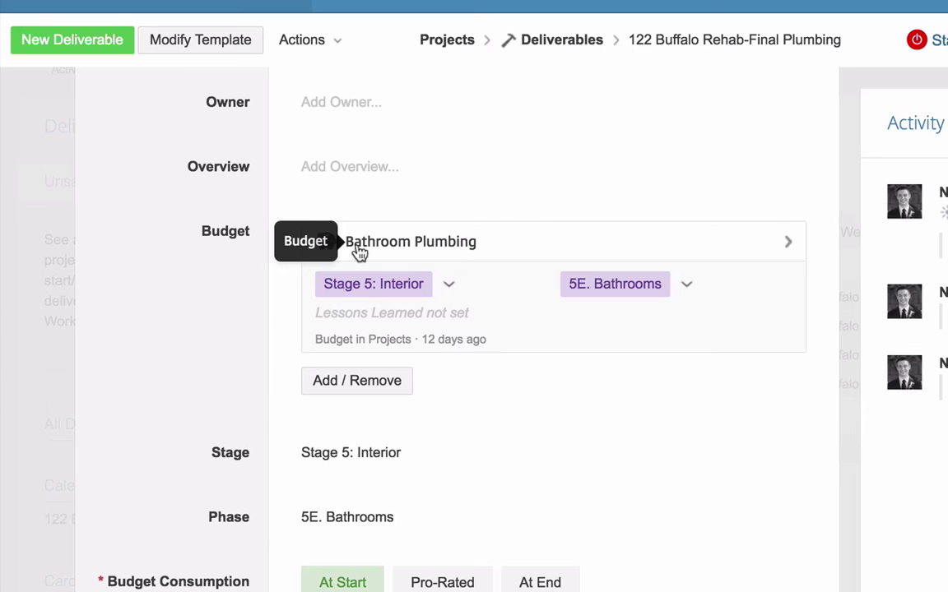
pyautogui.scroll(-5, 243, 372)
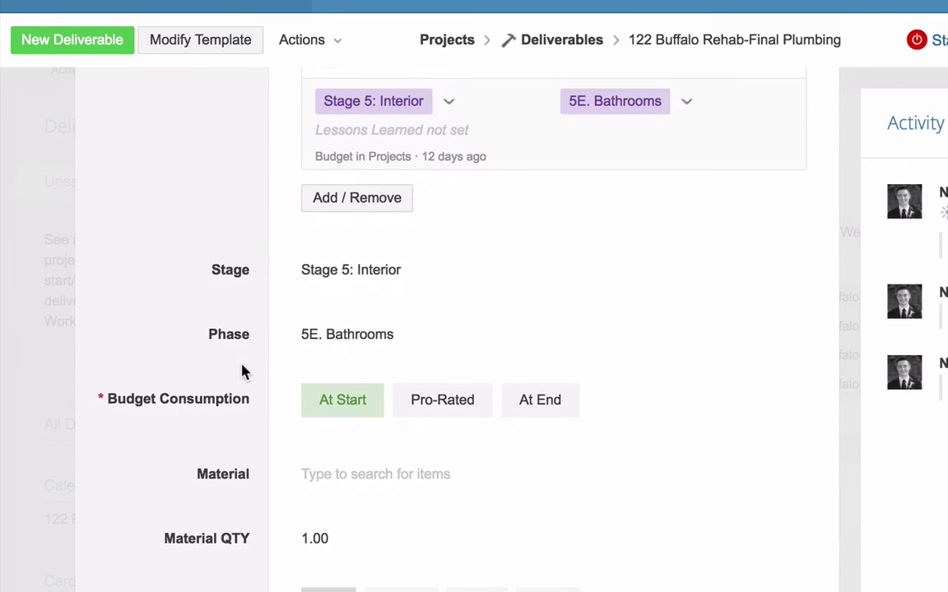
pyautogui.scroll(-5, 242, 370)
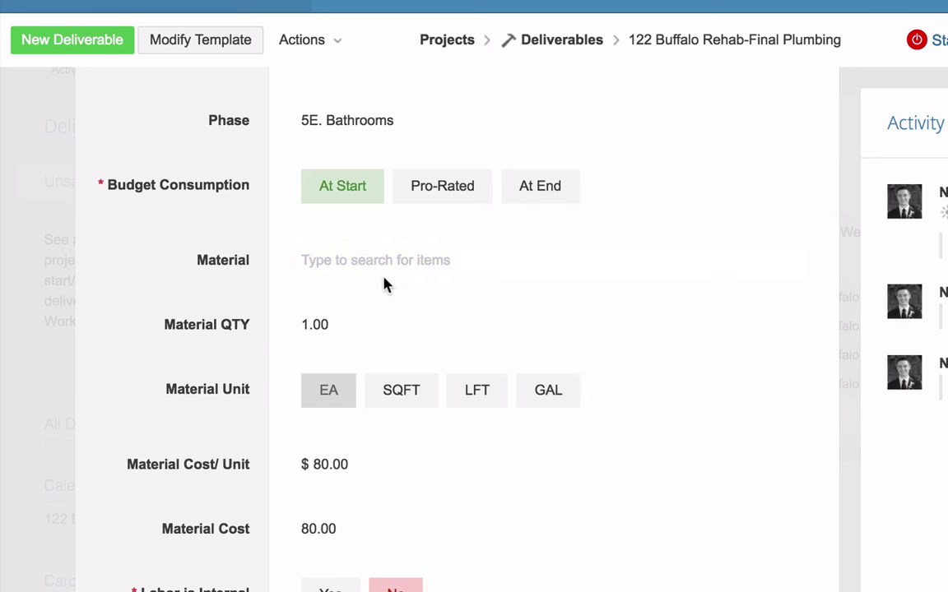
pyautogui.scroll(-5, 478, 414)
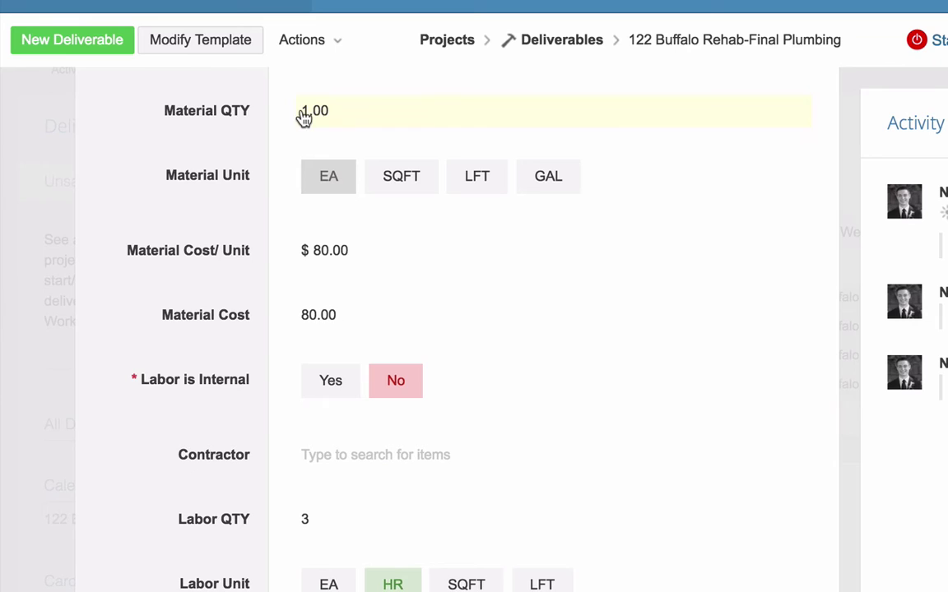
pyautogui.click(338, 114)
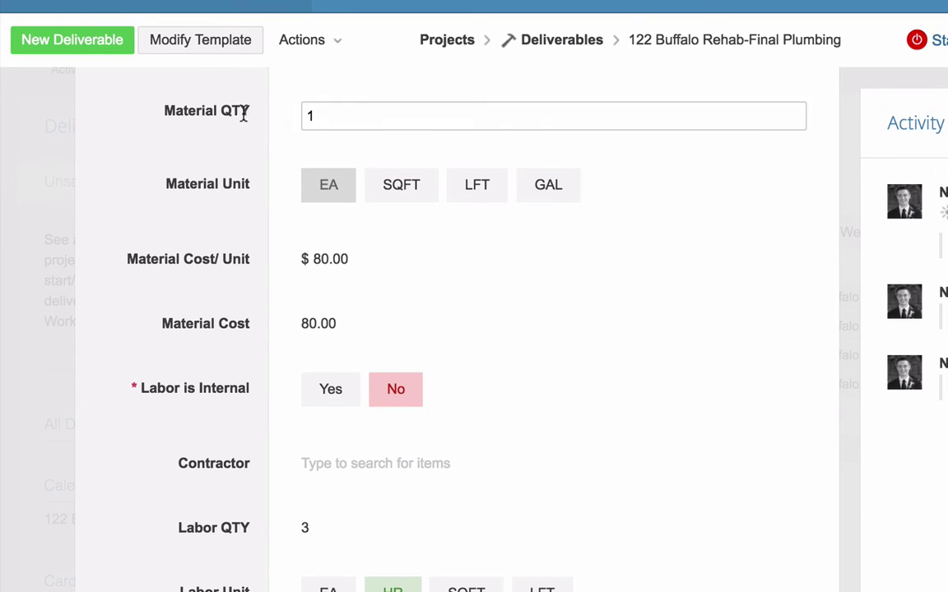
pyautogui.click(333, 260)
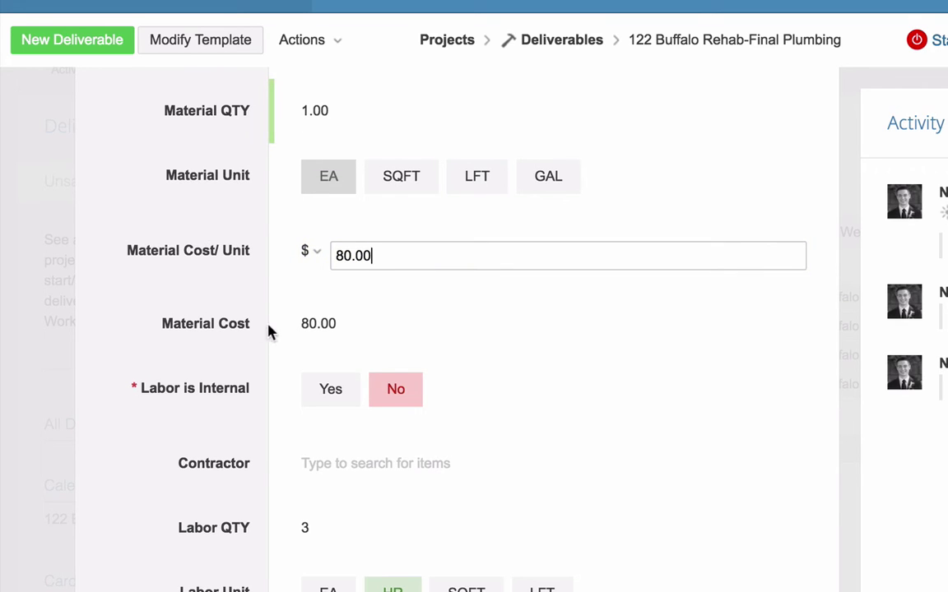
pyautogui.moveTo(345, 331); pyautogui.dragTo(292, 326)
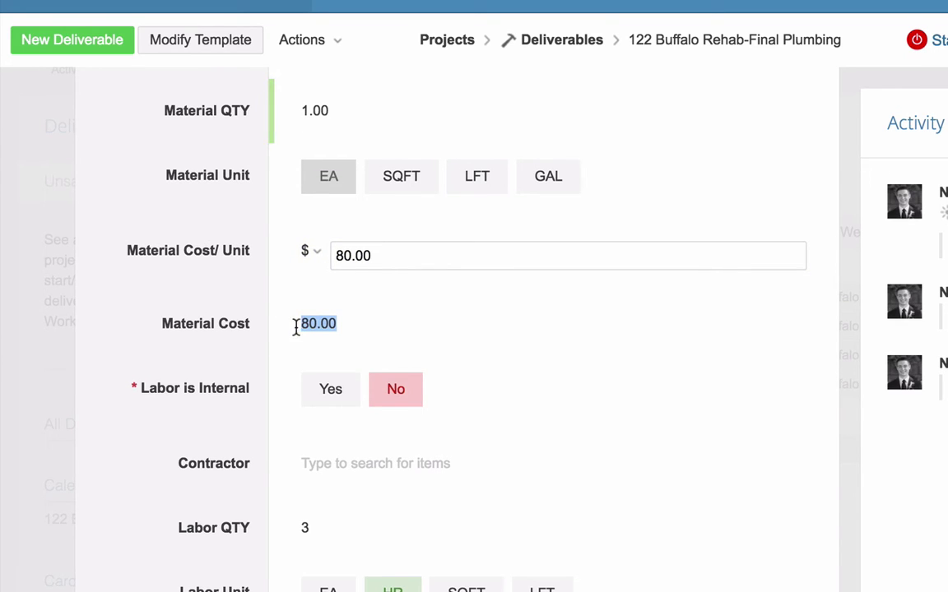
# Step: Try a material quantity of 2 on the Final Plumbing deliverable and restore it to 1
pyautogui.click(320, 117)
pyautogui.moveTo(349, 108); pyautogui.dragTo(290, 114)
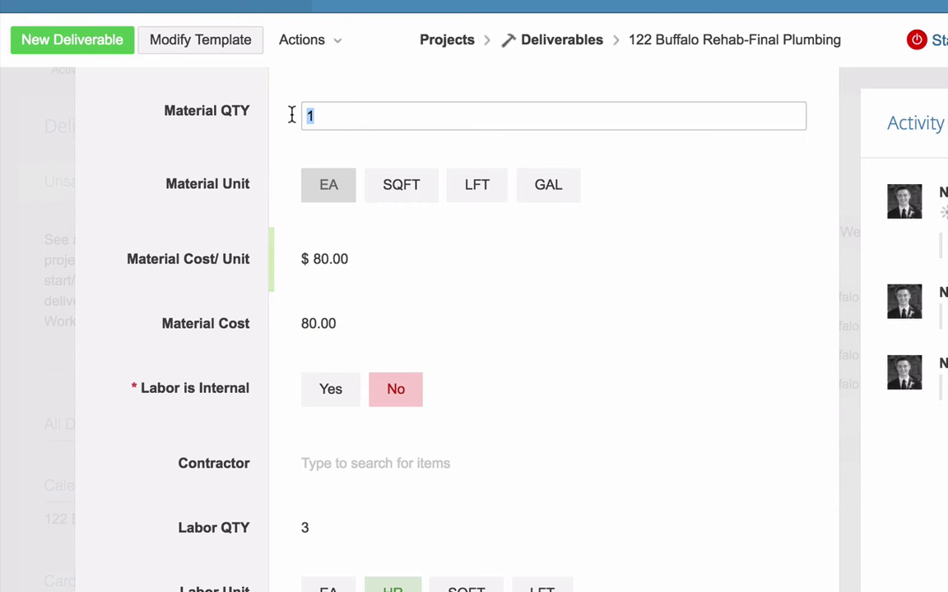
pyautogui.write('2')
pyautogui.press('Tab')
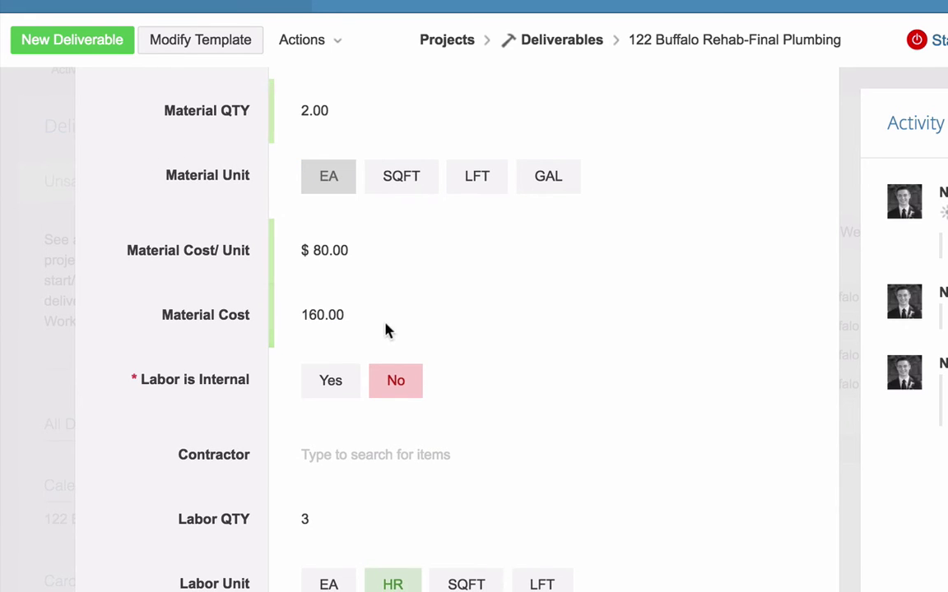
pyautogui.click(329, 111)
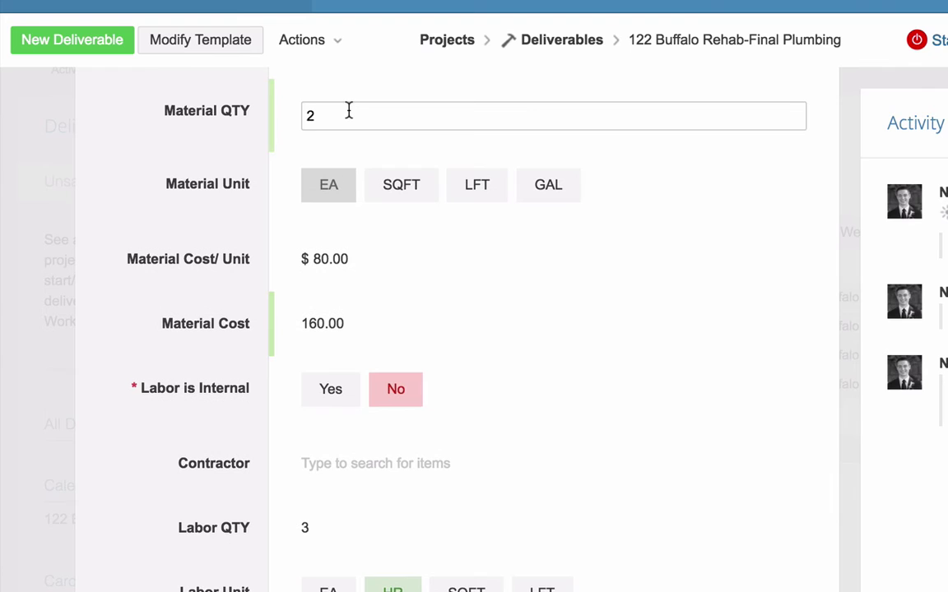
pyautogui.press('BackSpace')
pyautogui.write('1')
pyautogui.press('Tab')
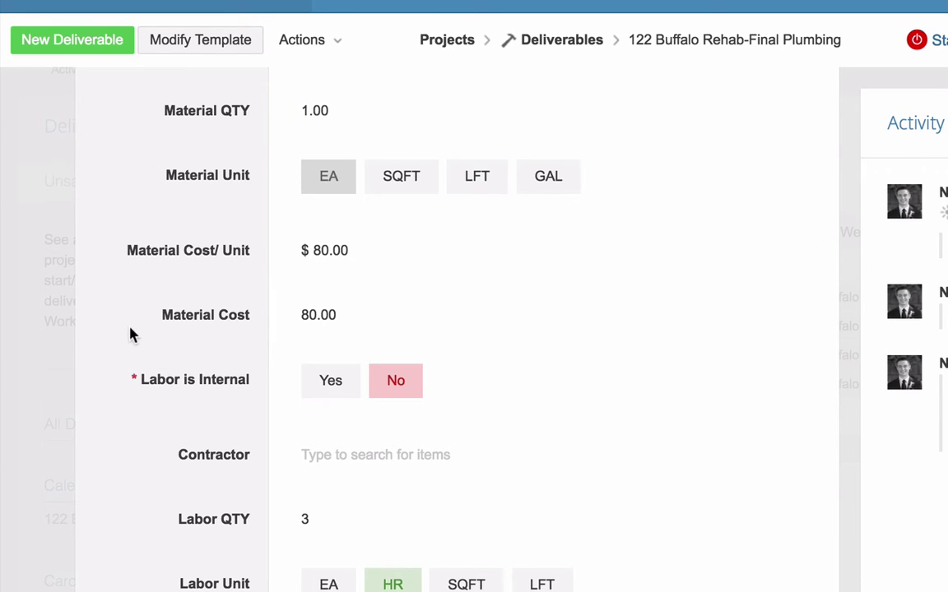
# Step: Assign the second suggested contact as the contractor for the Final Plumbing deliverable
pyautogui.scroll(-3, 130, 333)
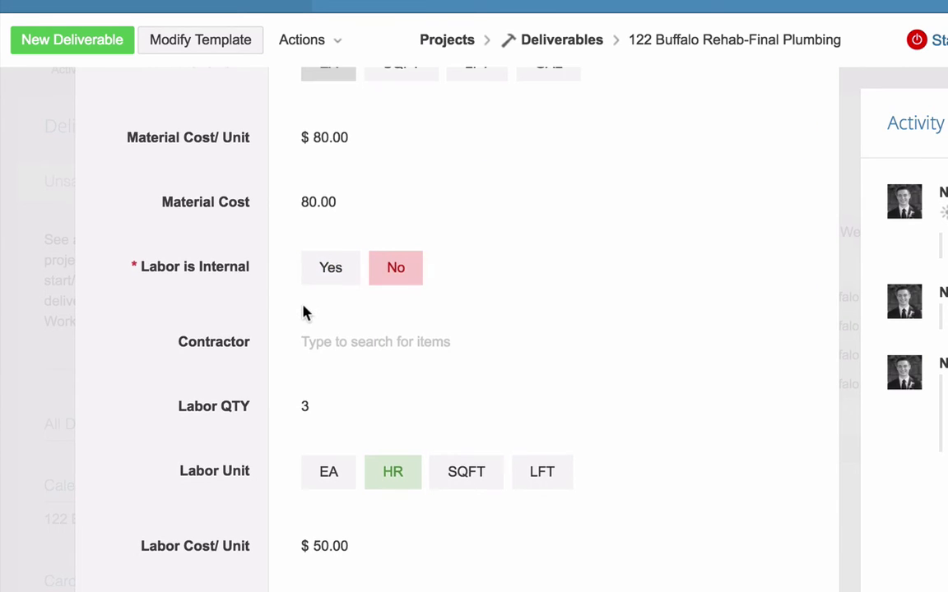
pyautogui.scroll(-5, 303, 311)
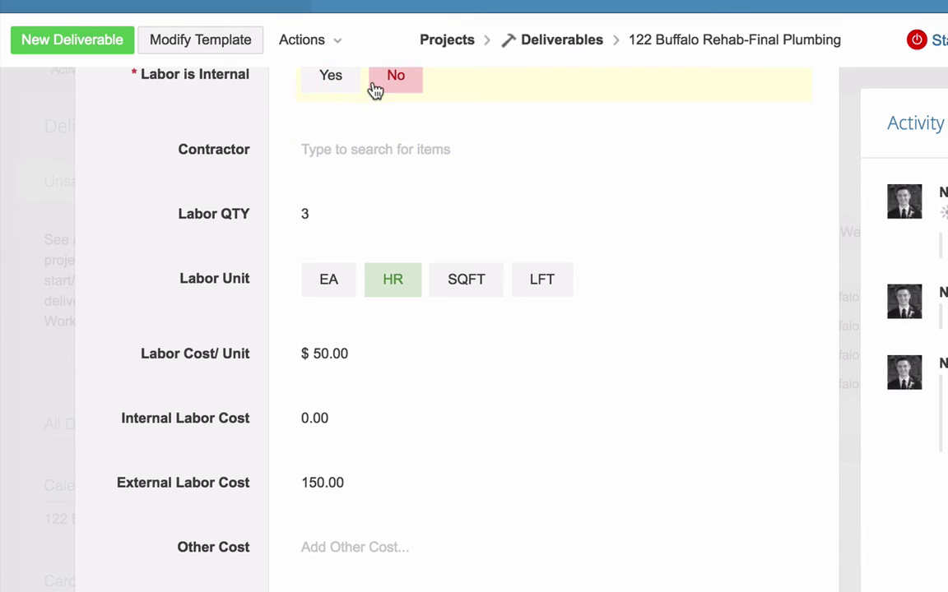
pyautogui.click(374, 152)
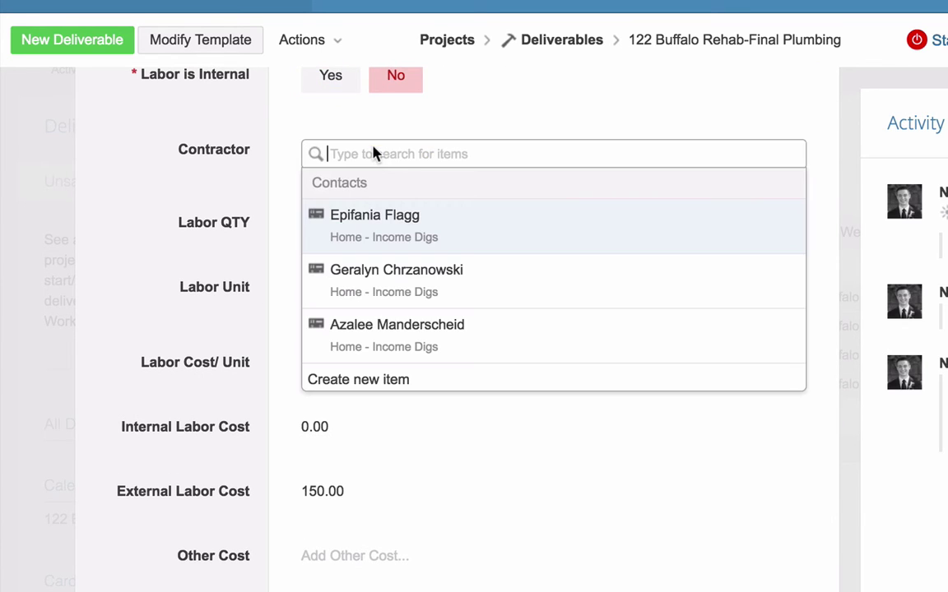
pyautogui.click(383, 272)
pyautogui.click(148, 184)
pyautogui.scroll(-1, 236, 272)
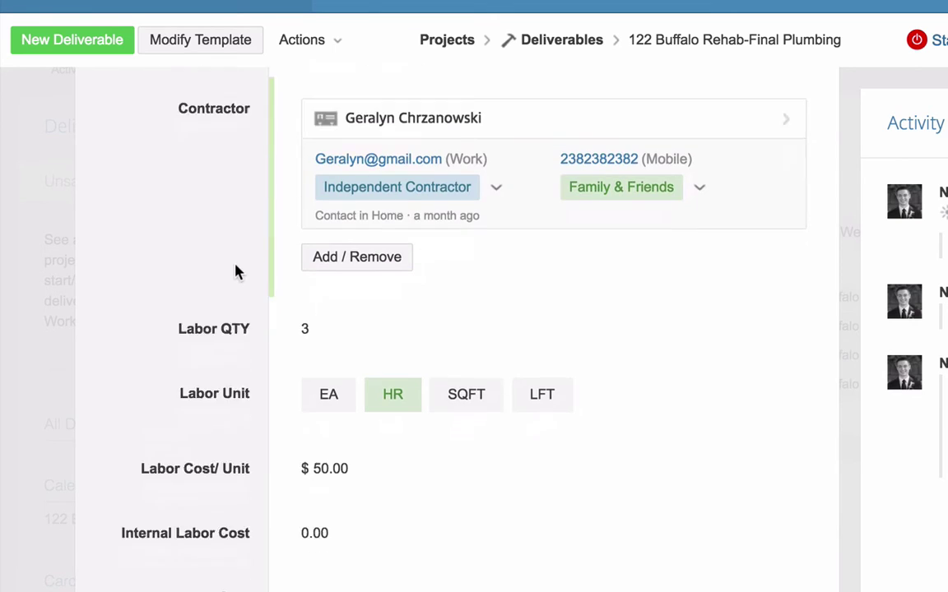
# Step: Set the labor quantity of the Final Plumbing deliverable to 8
pyautogui.scroll(-5, 247, 263)
pyautogui.click(315, 120)
pyautogui.moveTo(316, 120); pyautogui.dragTo(288, 120)
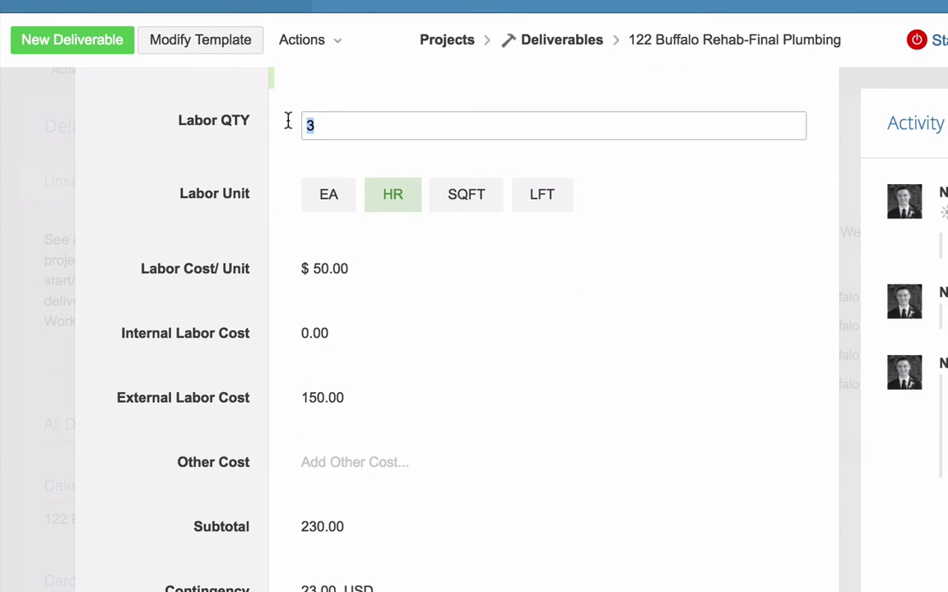
pyautogui.write('8')
pyautogui.press('Tab')
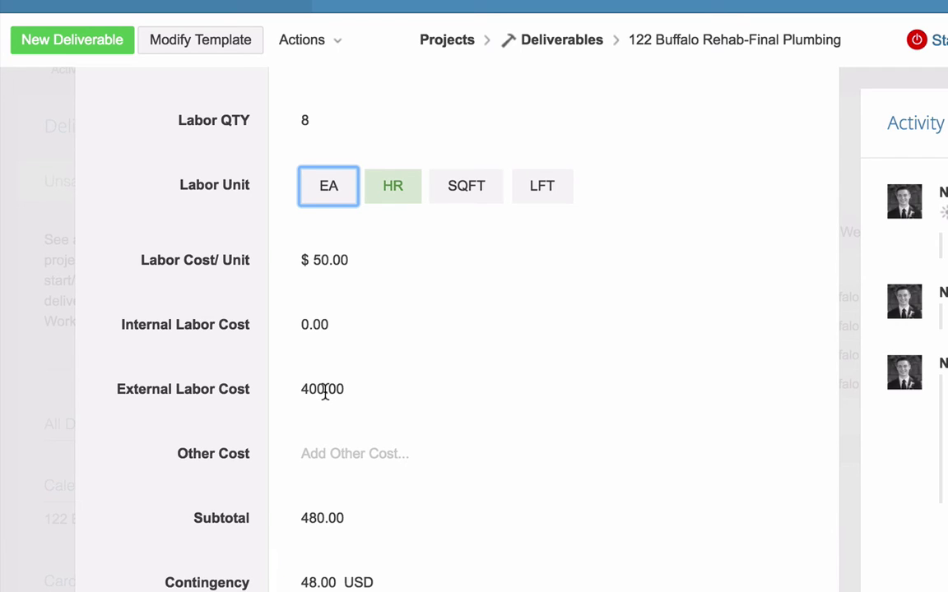
# Step: Add an other cost of $50 to the Final Plumbing deliverable
pyautogui.click(371, 459)
pyautogui.write('50')
pyautogui.press('Return')
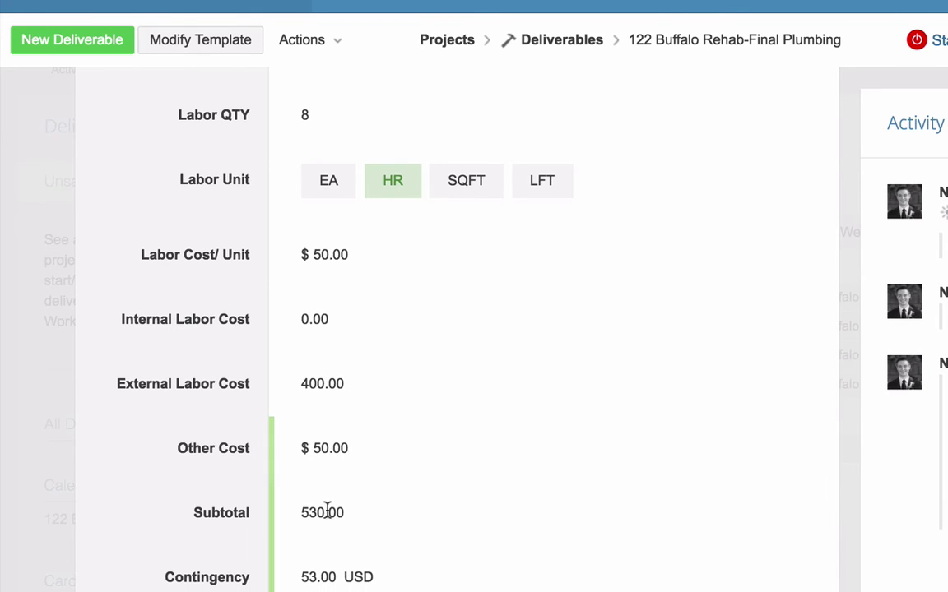
# Step: Review the deliverable's subtotal, contingency and baseline budget, and close it to return to the deliverables calendar
pyautogui.moveTo(345, 512); pyautogui.dragTo(303, 513)
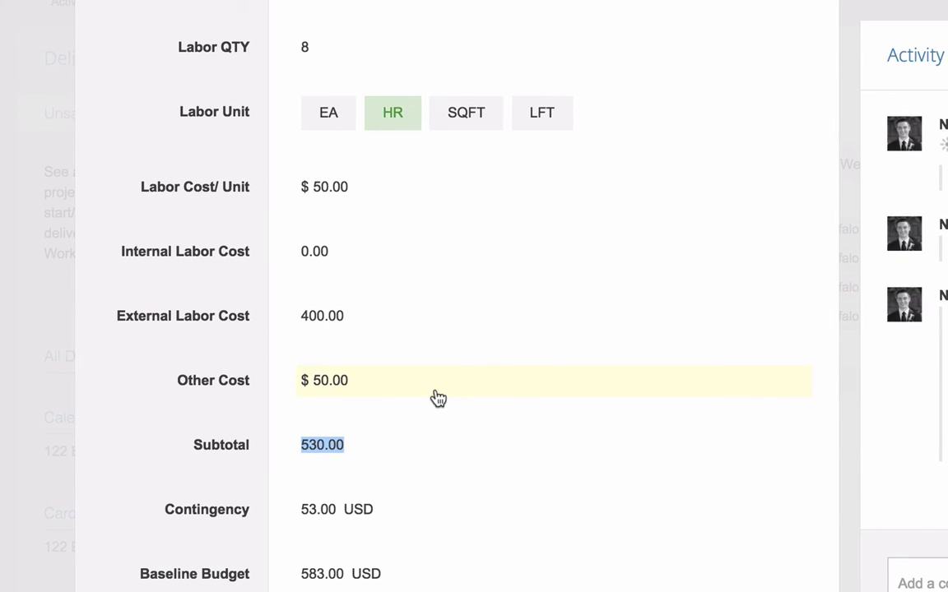
pyautogui.moveTo(347, 510); pyautogui.dragTo(298, 510)
pyautogui.scroll(-3, 216, 529)
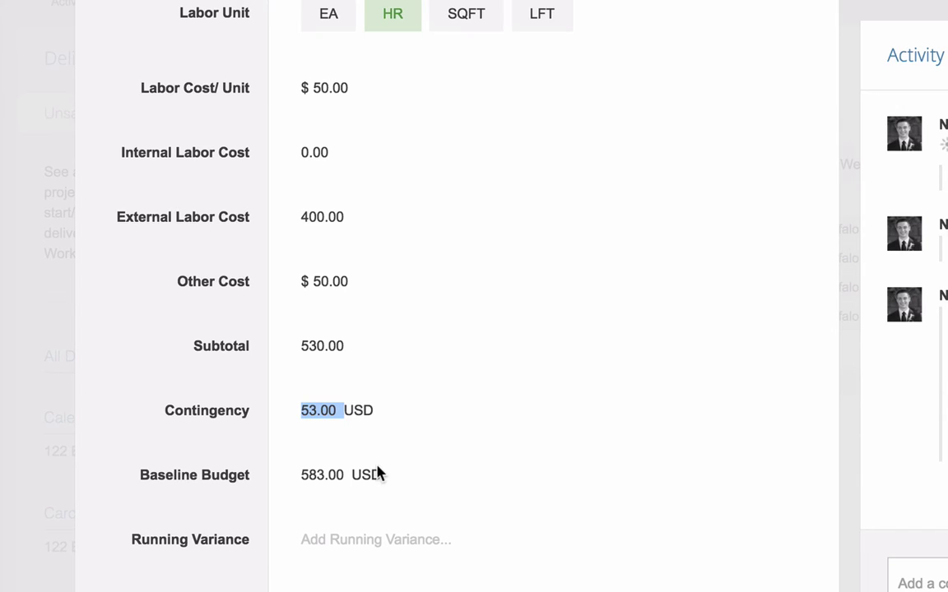
pyautogui.scroll(1, 378, 471)
pyautogui.scroll(15, 379, 472)
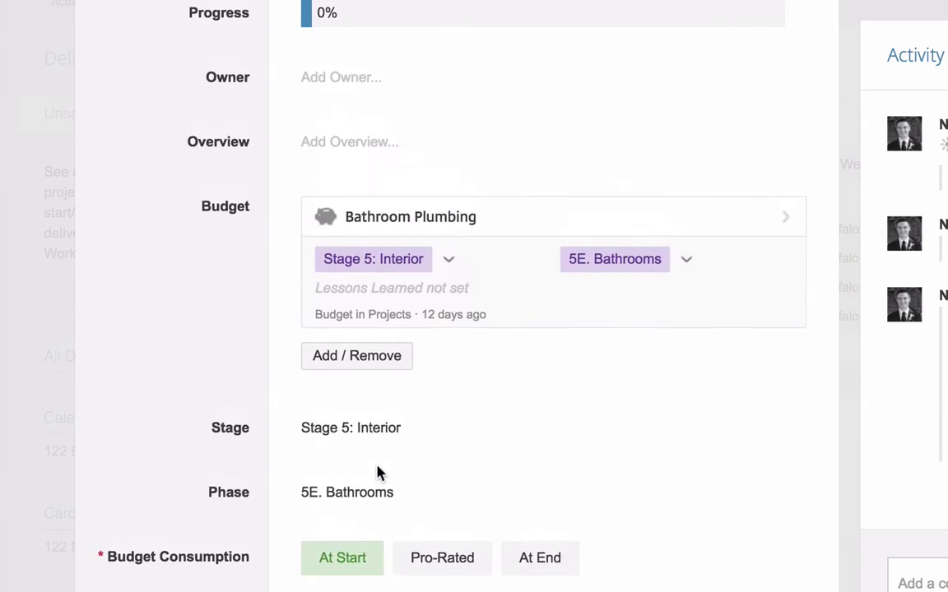
pyautogui.click(376, 490)
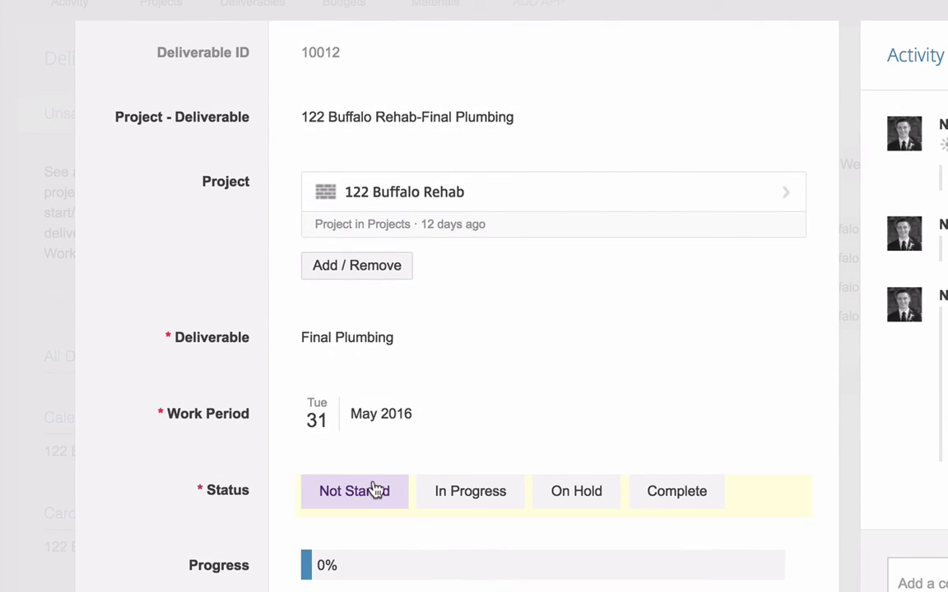
pyautogui.click(45, 217)
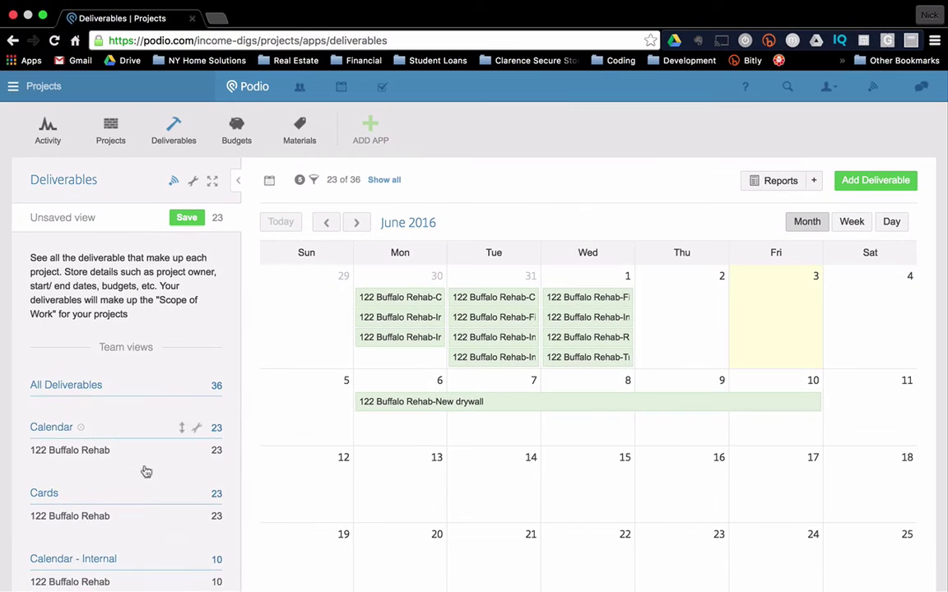
# Step: Show the deliverables in the 122 Buffalo Sheet view and examine its material, labor, subtotal, contingency and budget columns
pyautogui.scroll(-4, 144, 473)
pyautogui.scroll(4, 76, 427)
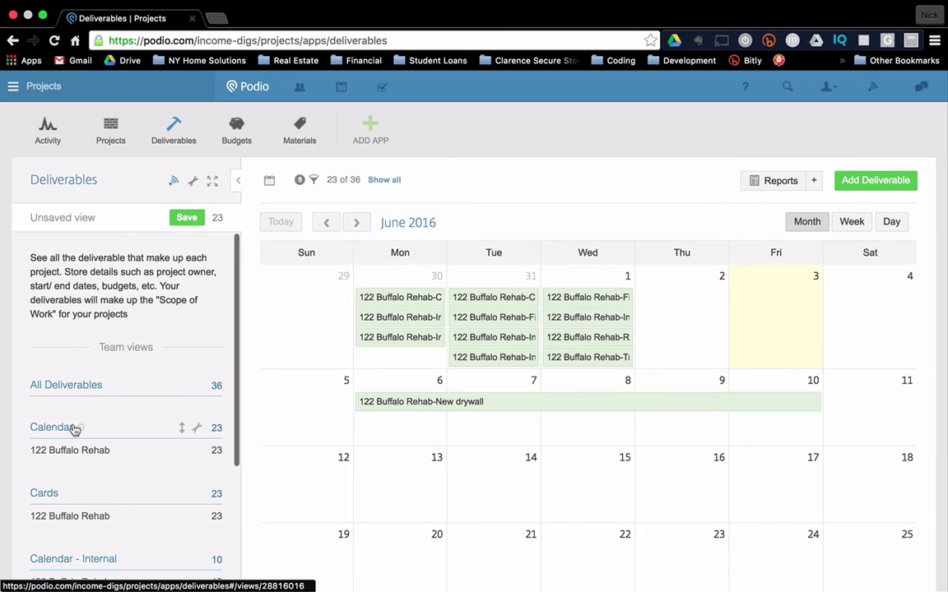
pyautogui.scroll(-3, 76, 428)
pyautogui.click(81, 482)
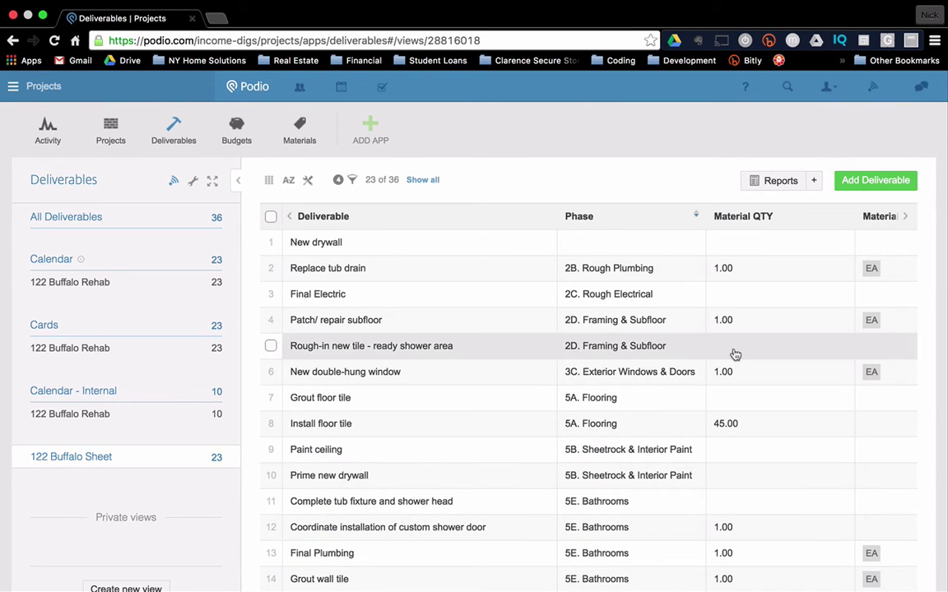
pyautogui.hscroll(10, 734, 355)
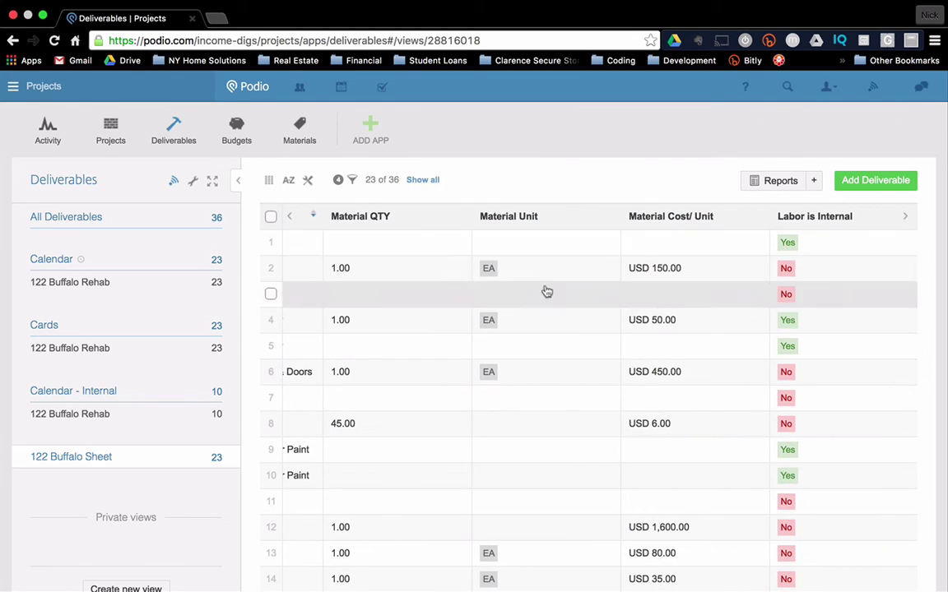
pyautogui.hscroll(8, 726, 277)
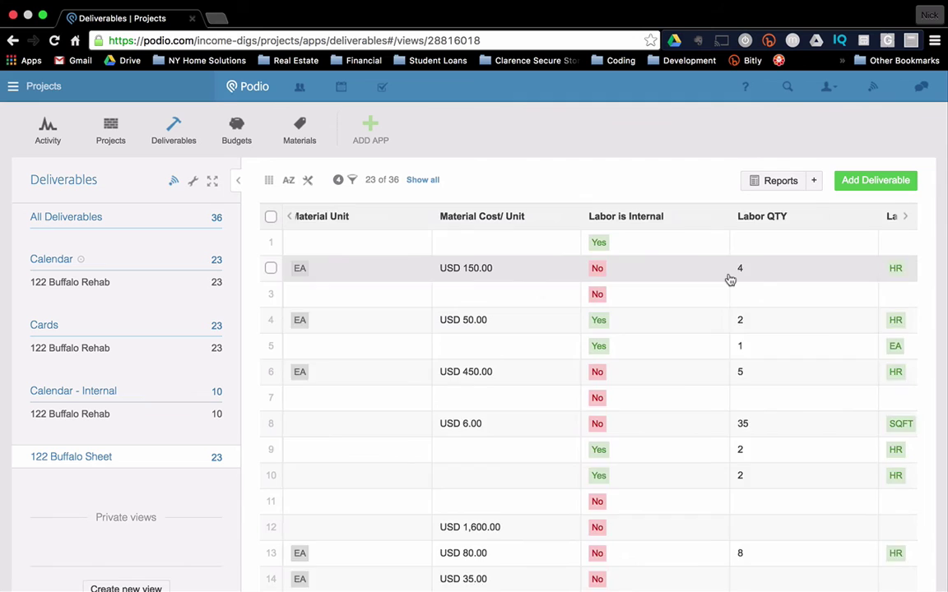
pyautogui.hscroll(10, 729, 280)
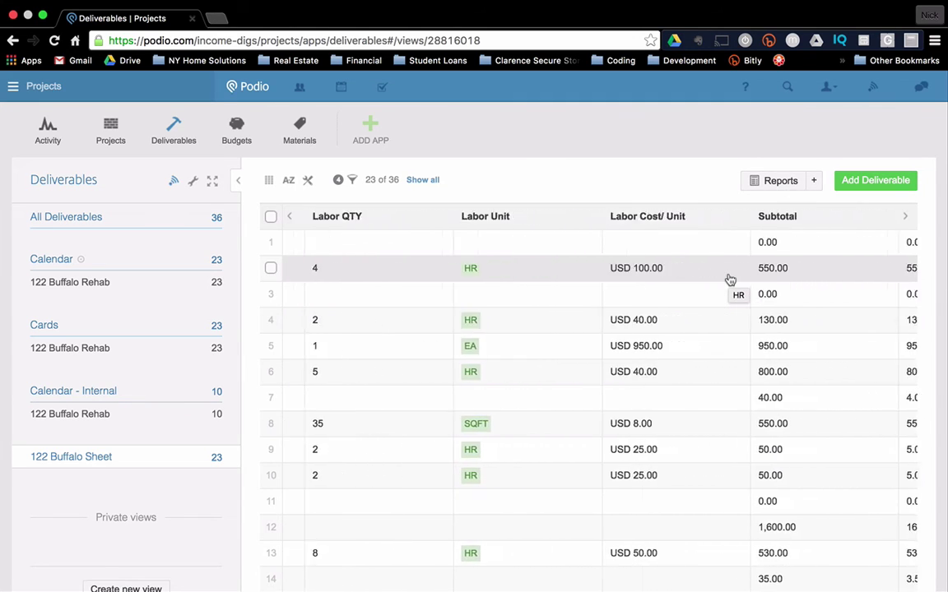
pyautogui.hscroll(2, 730, 279)
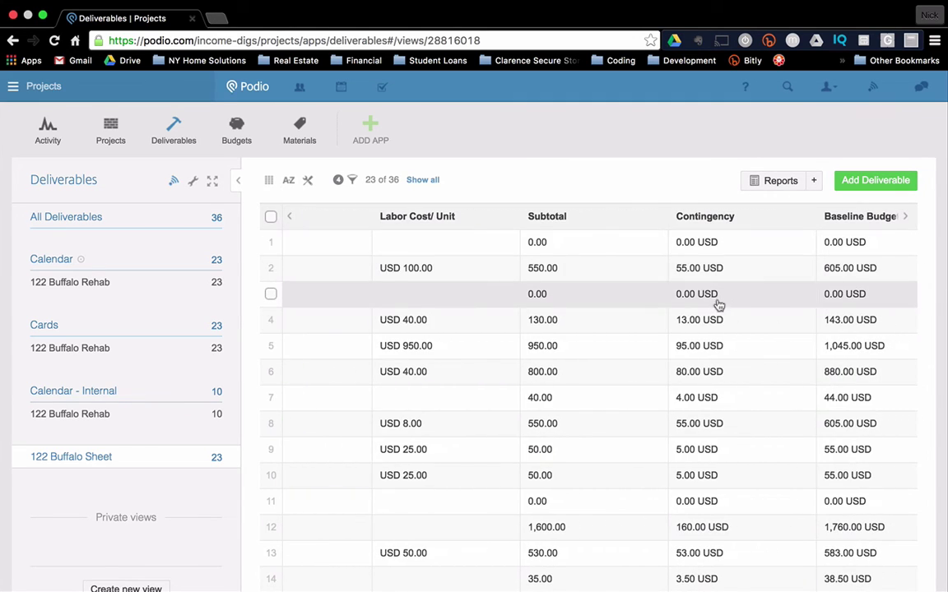
pyautogui.hscroll(4, 718, 306)
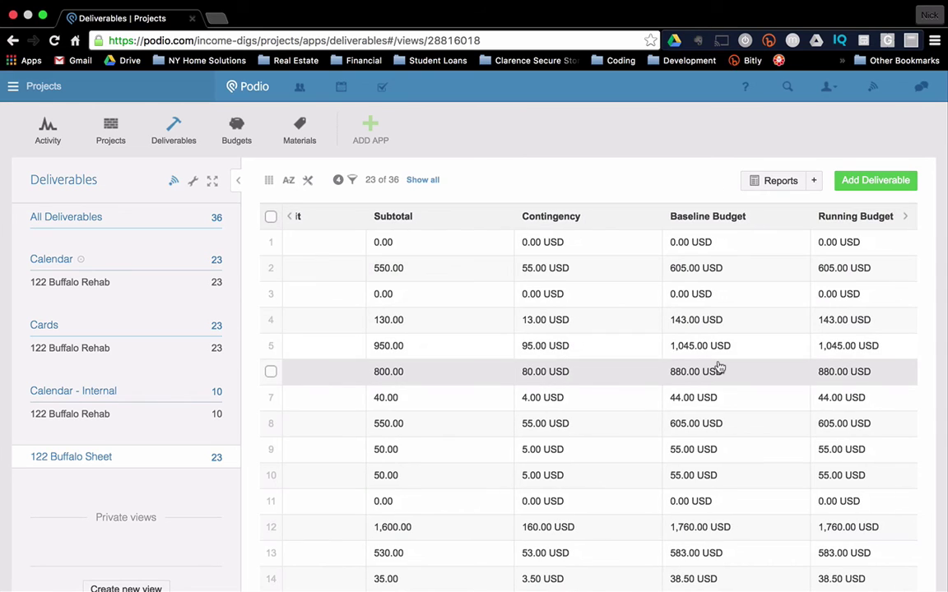
pyautogui.hscroll(1, 718, 368)
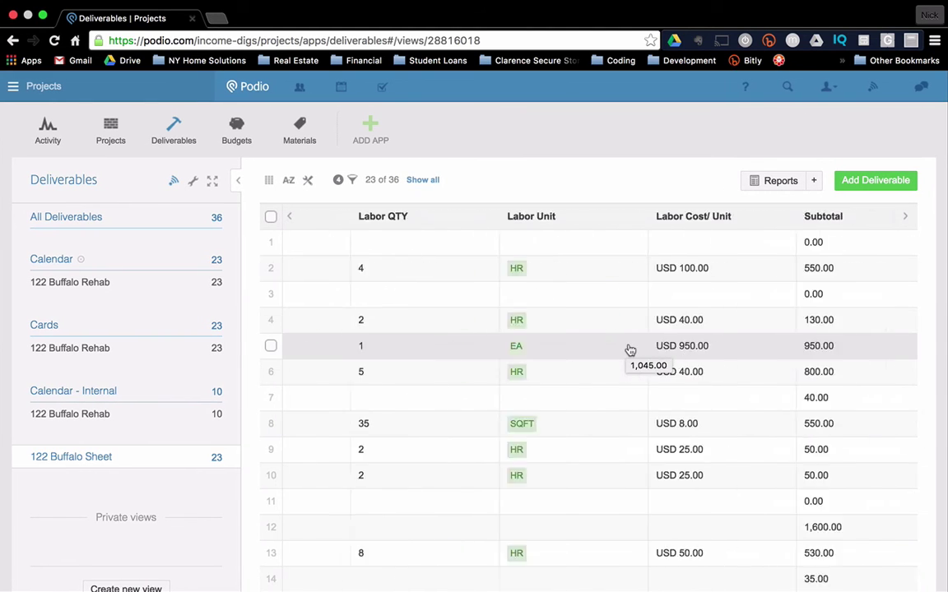
# Step: Open the 122 Buffalo Rehab project from the Projects app and open the project template for modification
pyautogui.hscroll(-10, 630, 349)
pyautogui.click(110, 132)
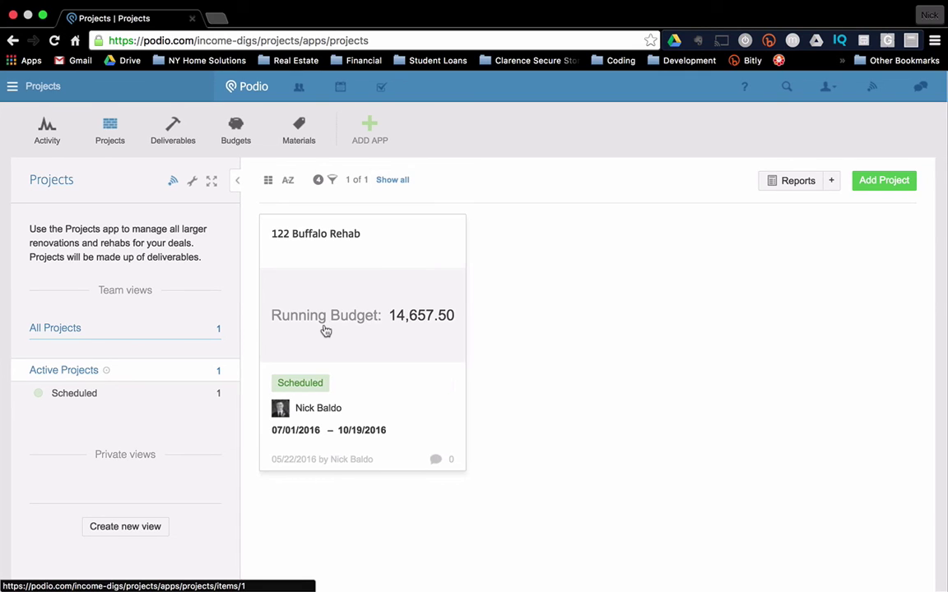
pyautogui.click(326, 331)
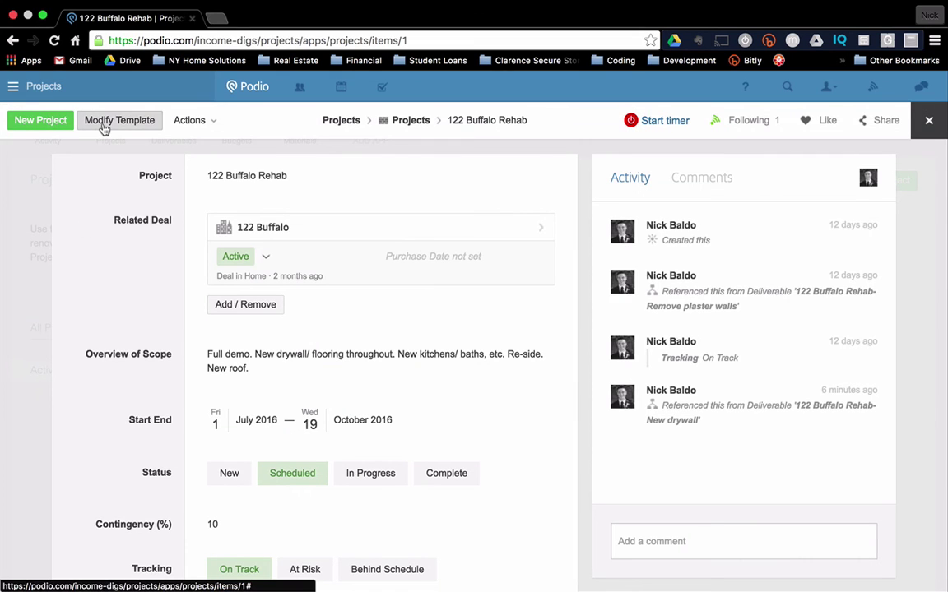
pyautogui.click(103, 123)
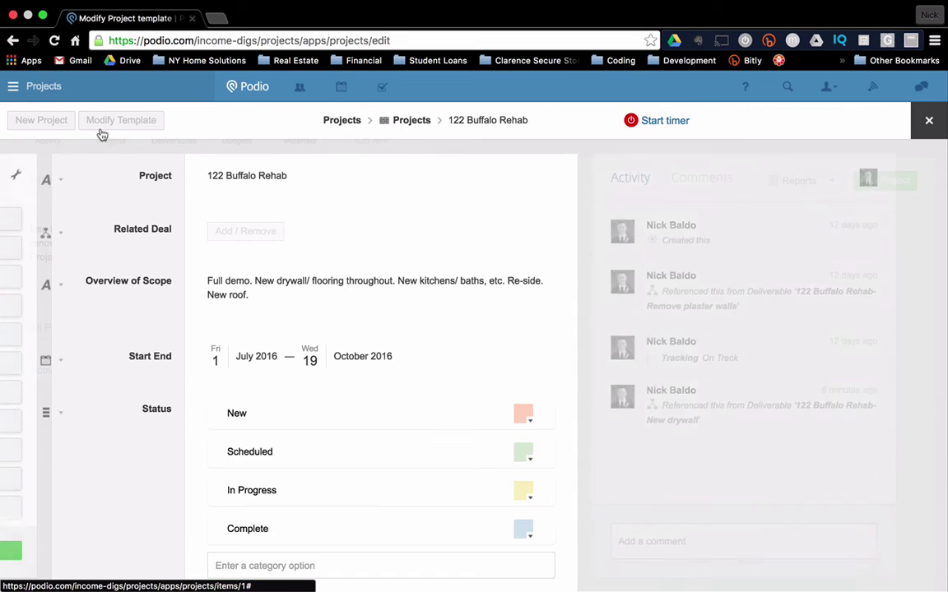
# Step: Examine the project template's Baseline Budget, Running Budget, Variance and Internal Labor calculation fields, and close the template without changing it
pyautogui.scroll(-5, 456, 427)
pyautogui.scroll(-5, 456, 428)
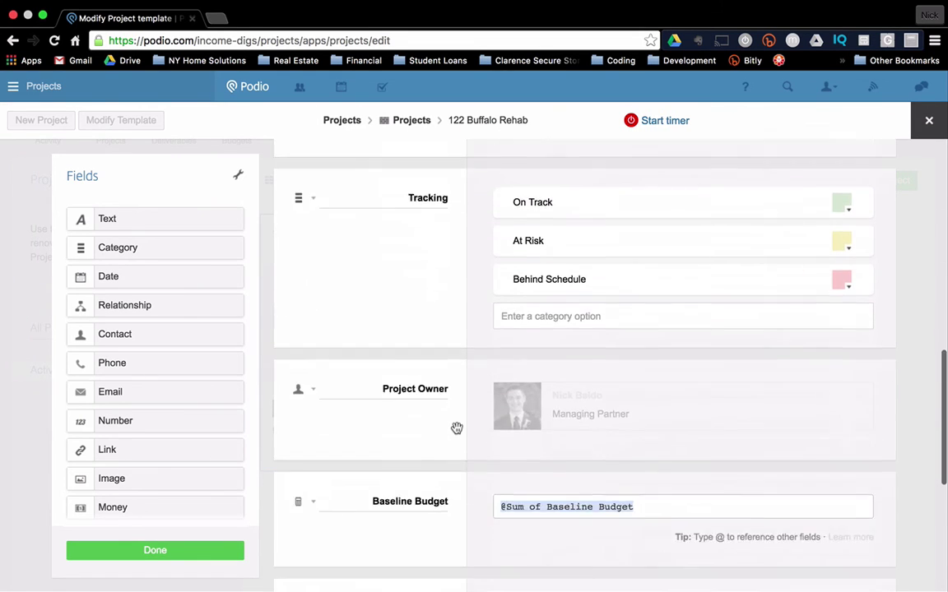
pyautogui.click(652, 279)
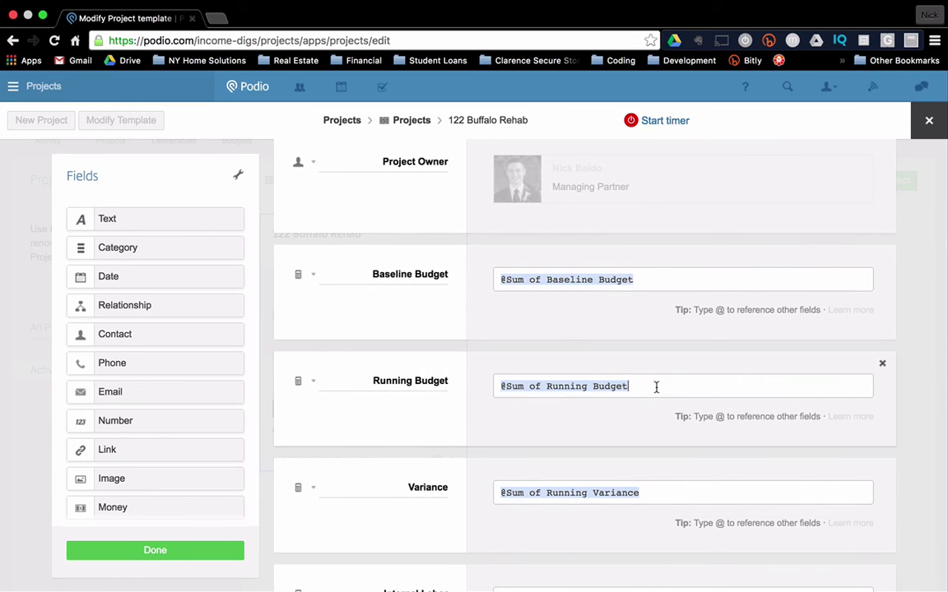
pyautogui.scroll(-2, 547, 458)
pyautogui.scroll(-2, 548, 458)
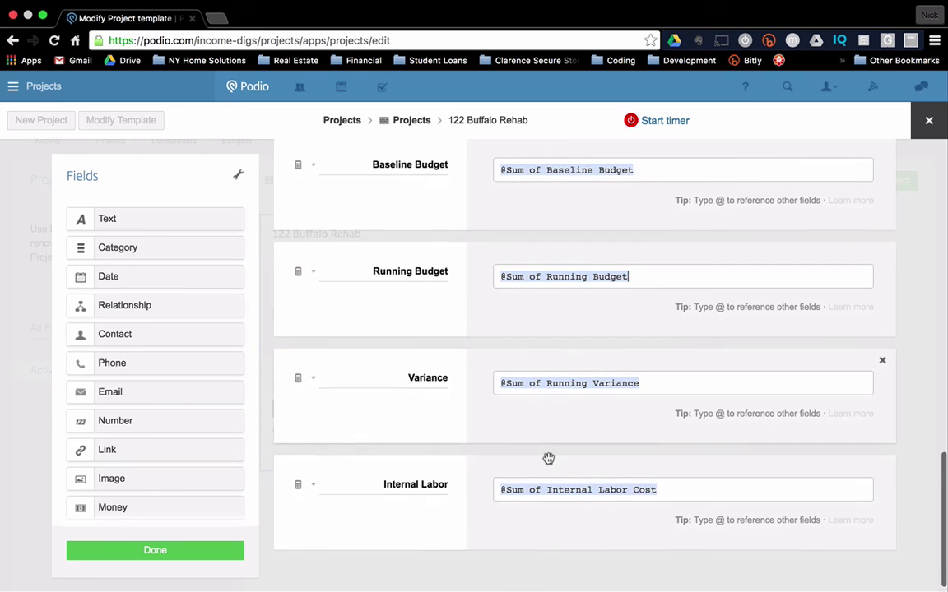
pyautogui.scroll(-1, 529, 436)
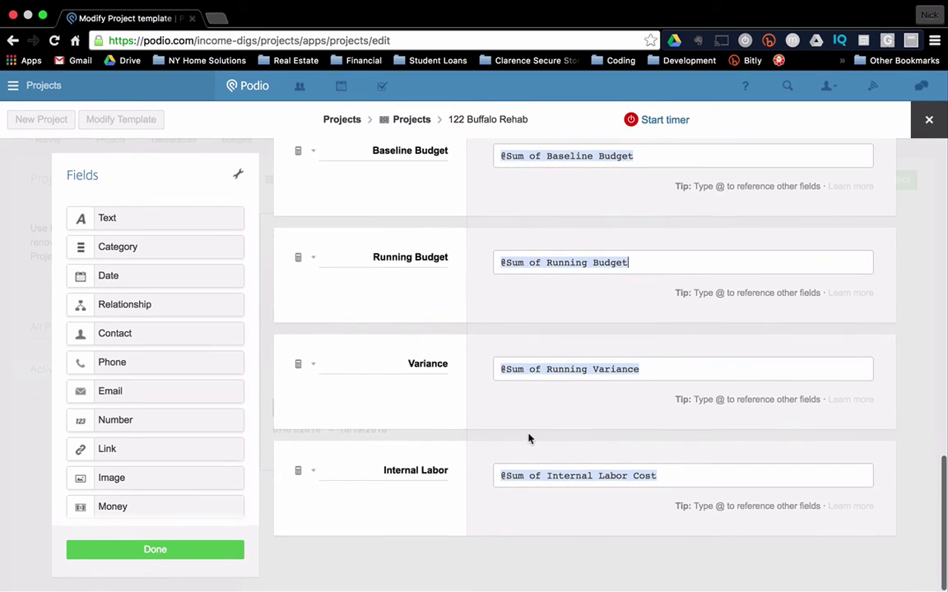
pyautogui.scroll(10, 529, 436)
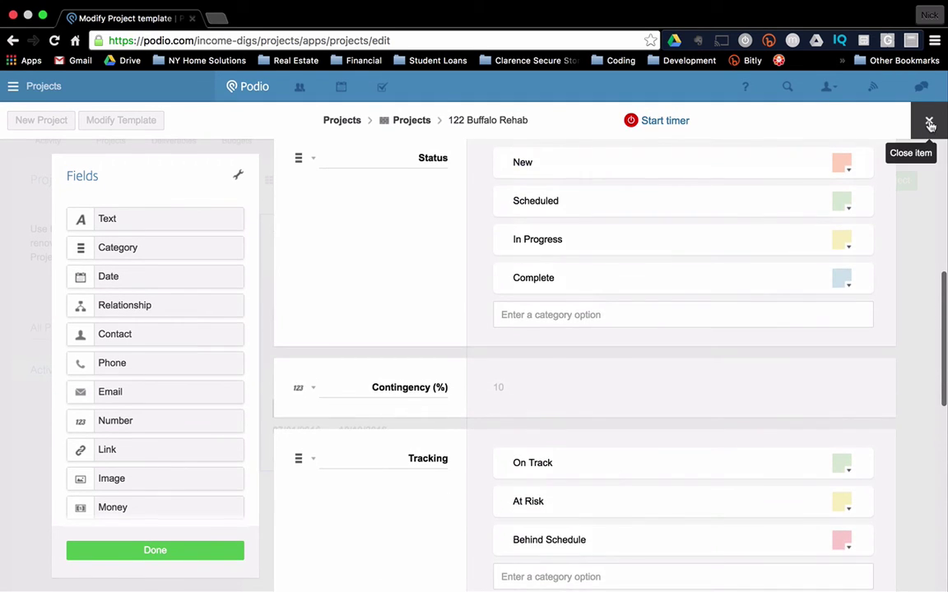
pyautogui.click(930, 122)
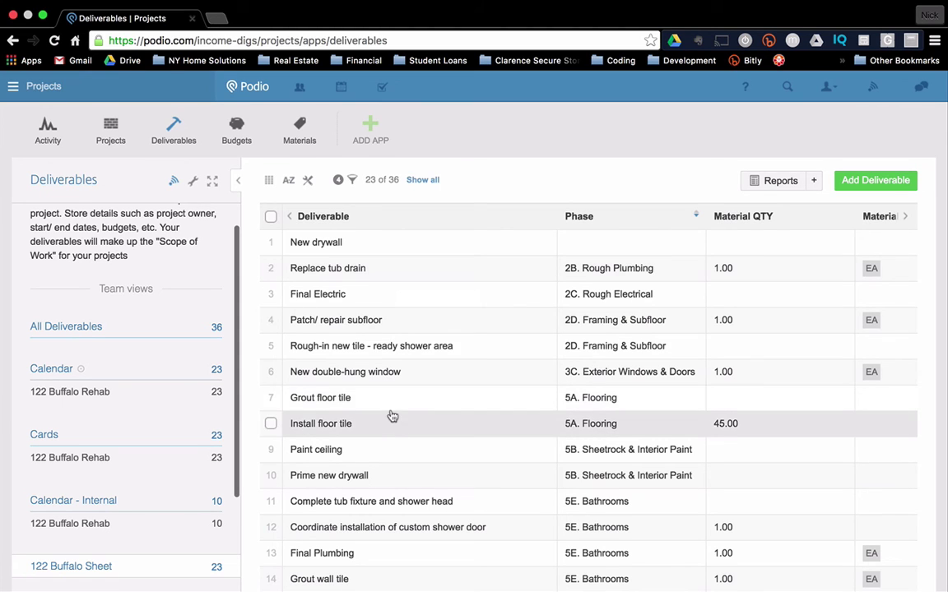
# Step: Open the Install bathroom faucet deliverable from the 122 Buffalo Sheet and review its budget and material fields
pyautogui.scroll(-4, 391, 411)
pyautogui.scroll(-1, 387, 420)
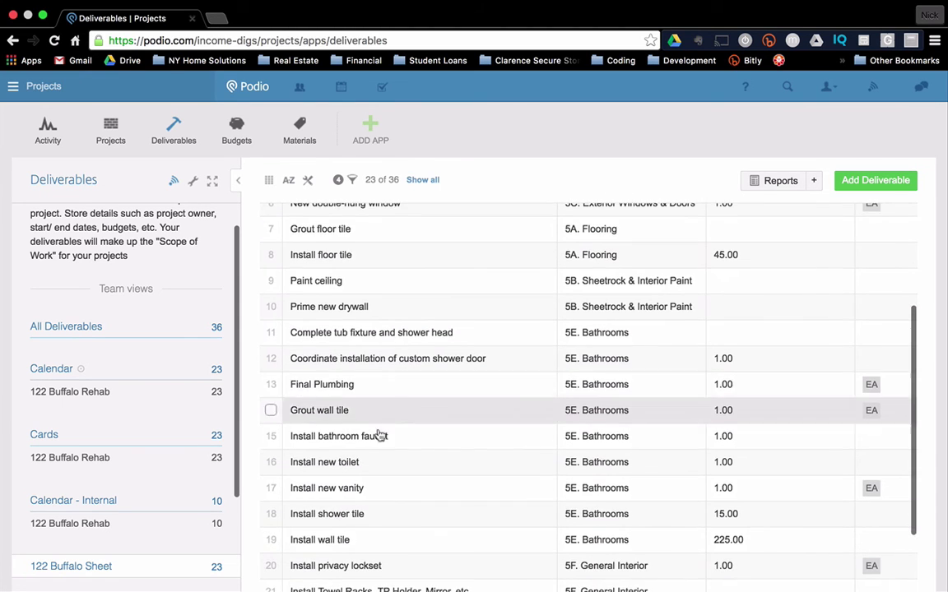
pyautogui.click(377, 443)
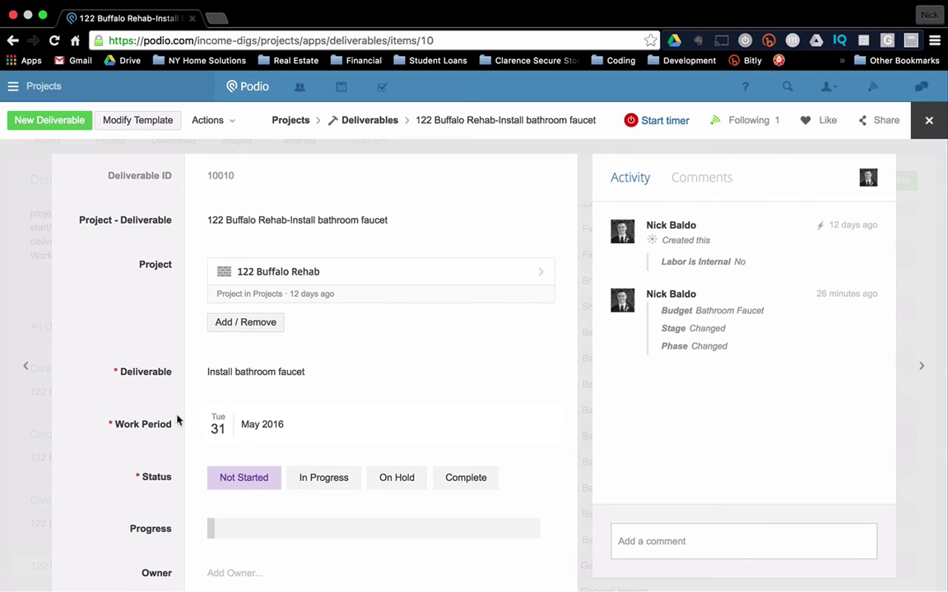
pyautogui.scroll(-5, 202, 362)
pyautogui.scroll(-5, 215, 388)
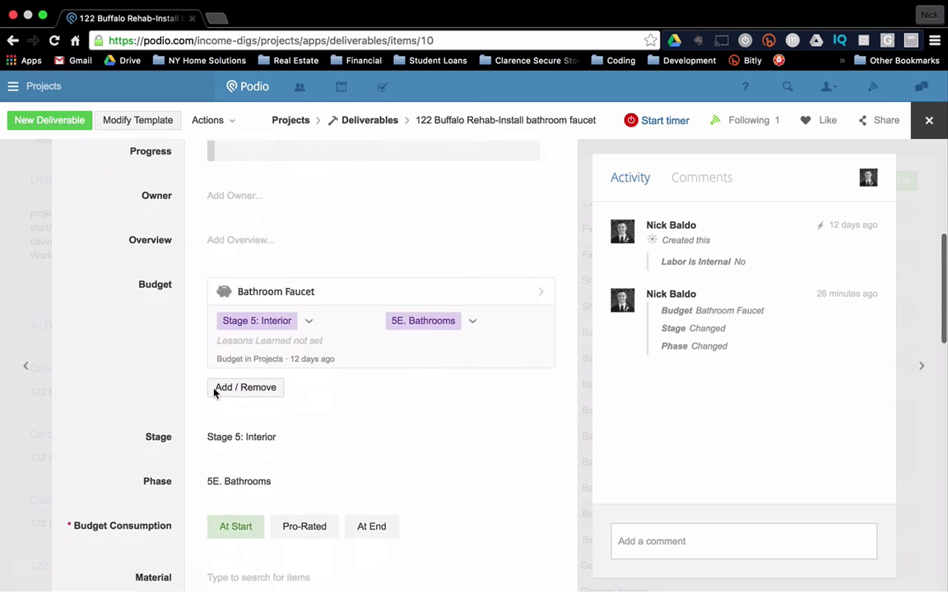
pyautogui.scroll(-1, 193, 329)
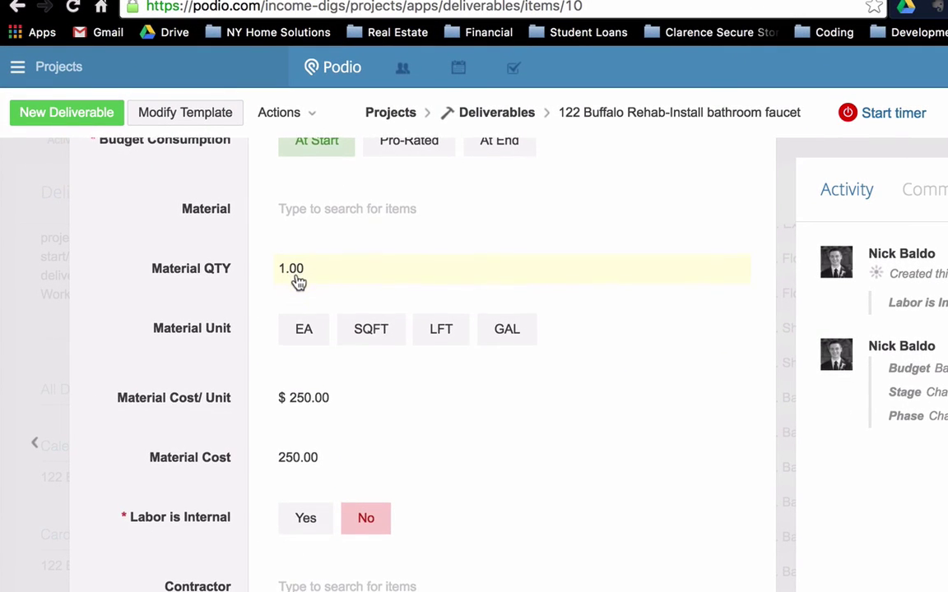
pyautogui.scroll(-1, 298, 281)
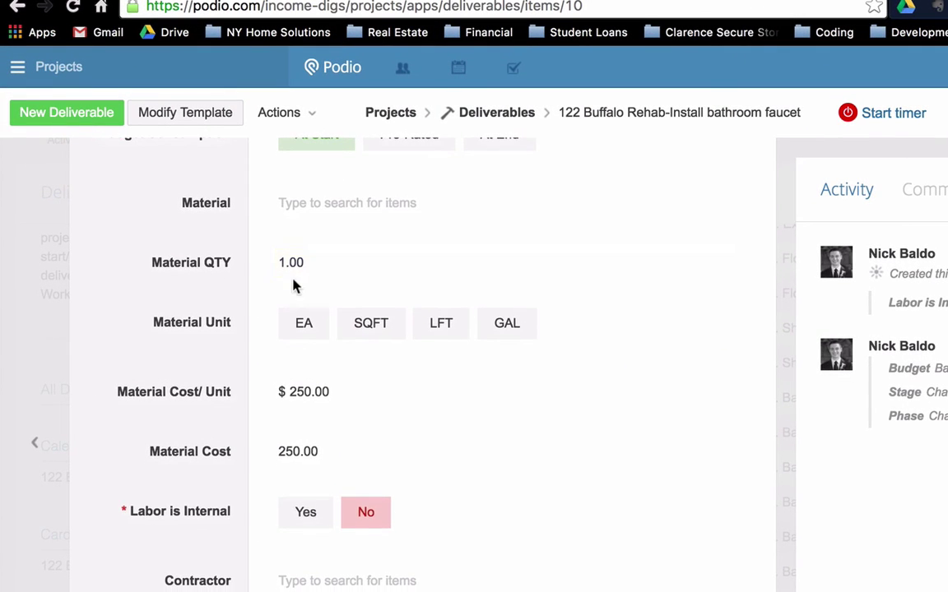
# Step: Search the materials for "moen" and link the Moen Oxby Spot Resist Brushed Nickel 2-Handle Widespread WaterSense Bathroom Faucet as the deliverable's material
pyautogui.click(330, 212)
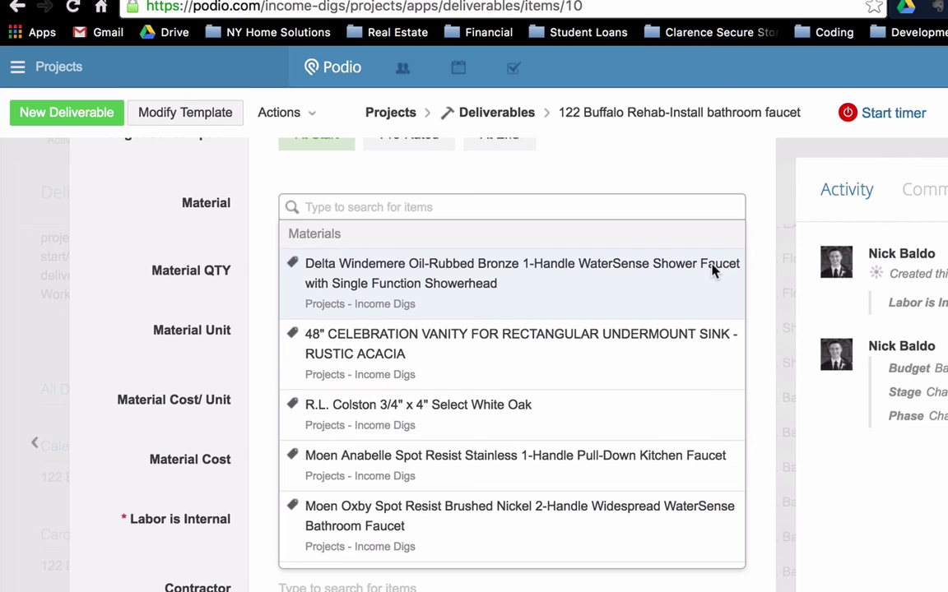
pyautogui.write('det')
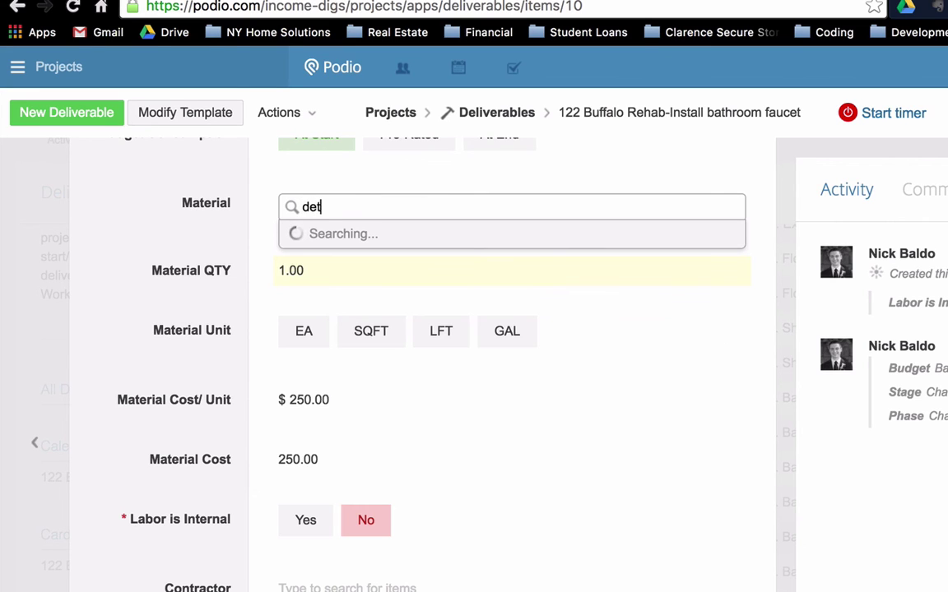
pyautogui.press('BackSpace')
pyautogui.press('BackSpace')
pyautogui.press('BackSpace')
pyautogui.write('moen')
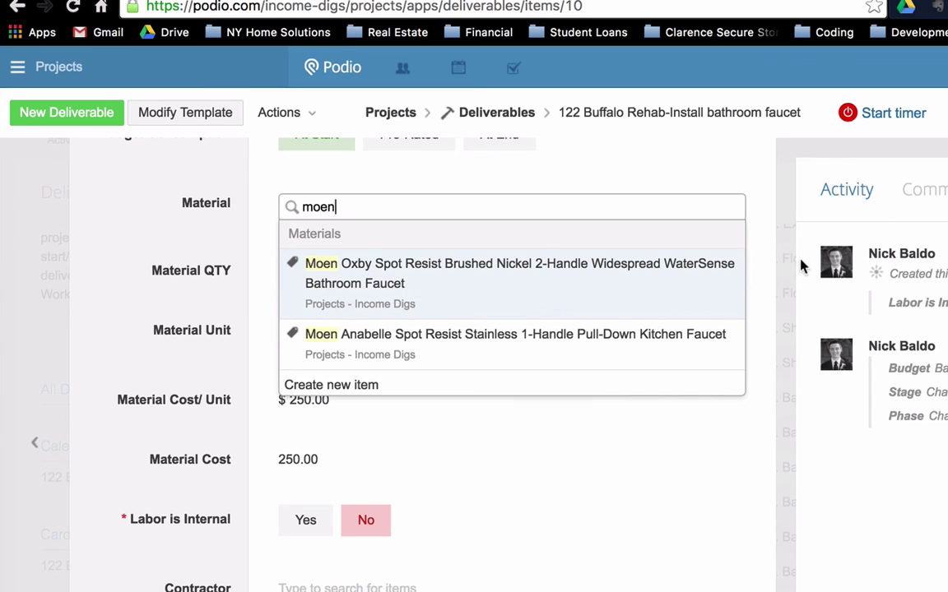
pyautogui.click(557, 281)
pyautogui.click(120, 268)
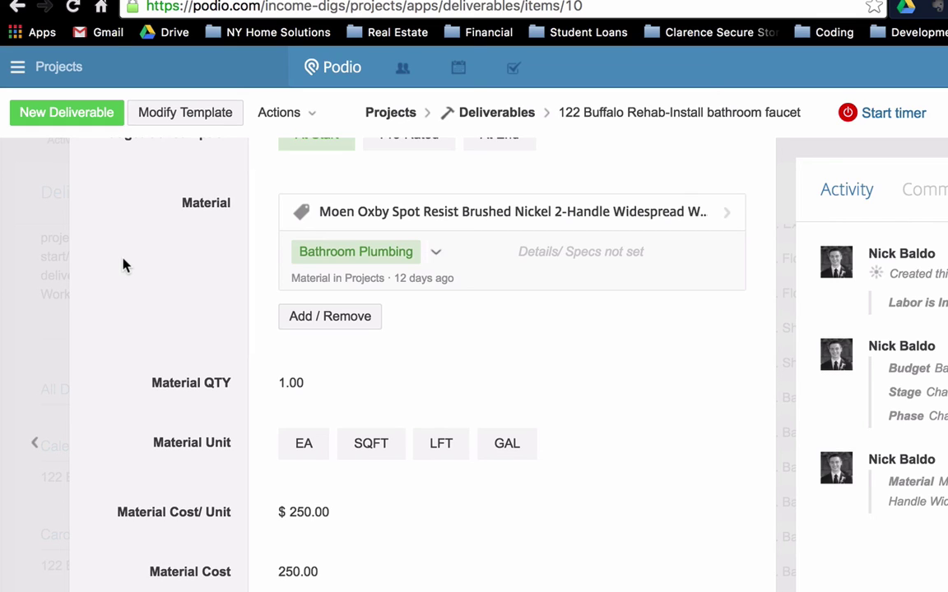
# Step: Open the linked Moen Oxby faucet material and review its category, manufacturer, retail vendor, item link, image and retail price
pyautogui.click(388, 210)
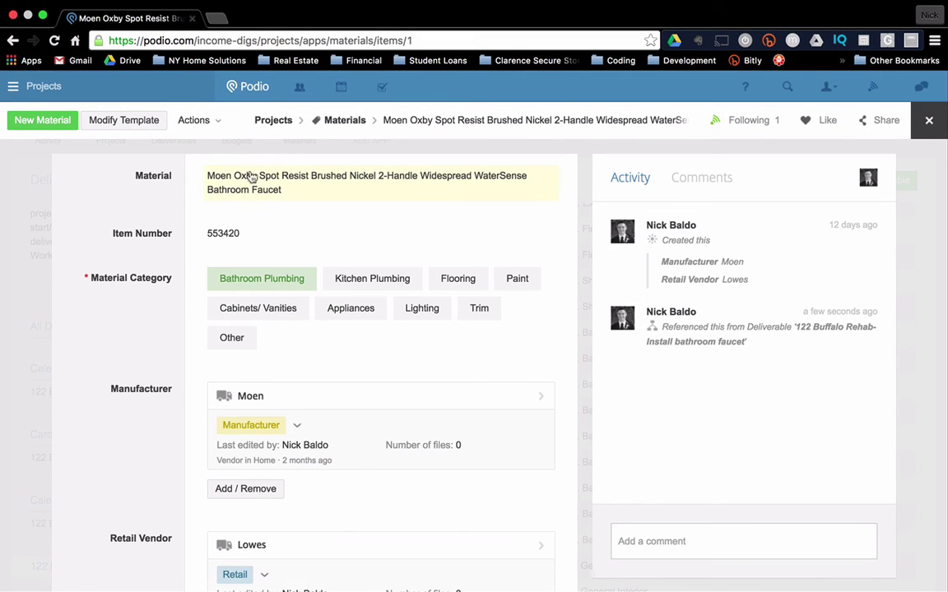
pyautogui.click(239, 283)
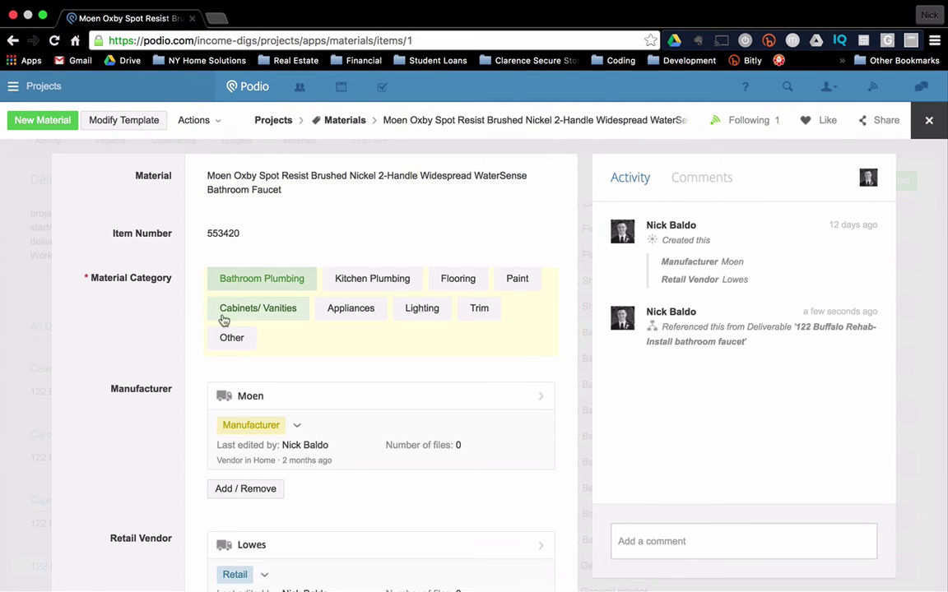
pyautogui.scroll(-5, 249, 391)
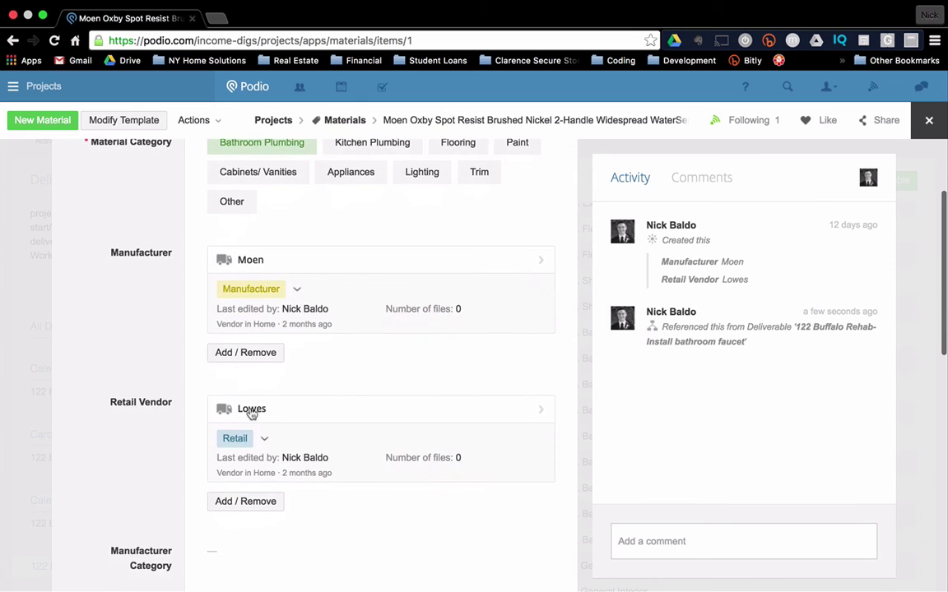
pyautogui.scroll(-3, 276, 434)
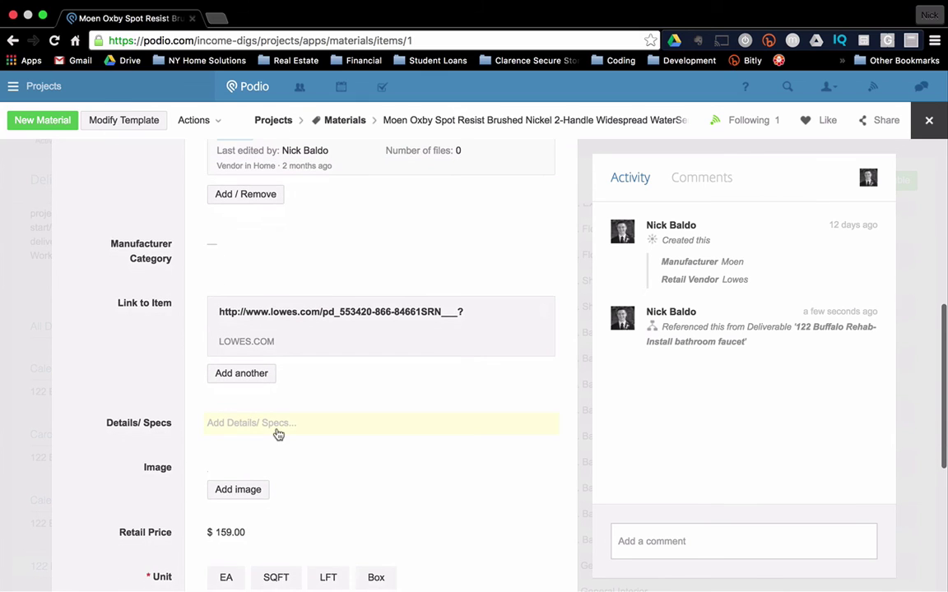
pyautogui.scroll(-3, 308, 396)
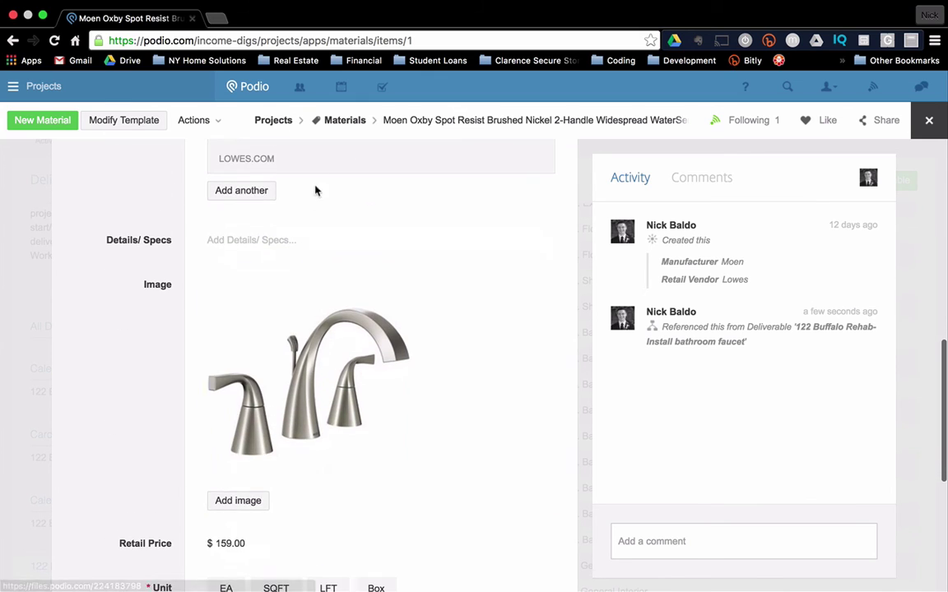
# Step: View the faucet's Lowes product page through its item link, return to Podio and close the material to show the deliverables sheet
pyautogui.scroll(2, 315, 190)
pyautogui.click(308, 225)
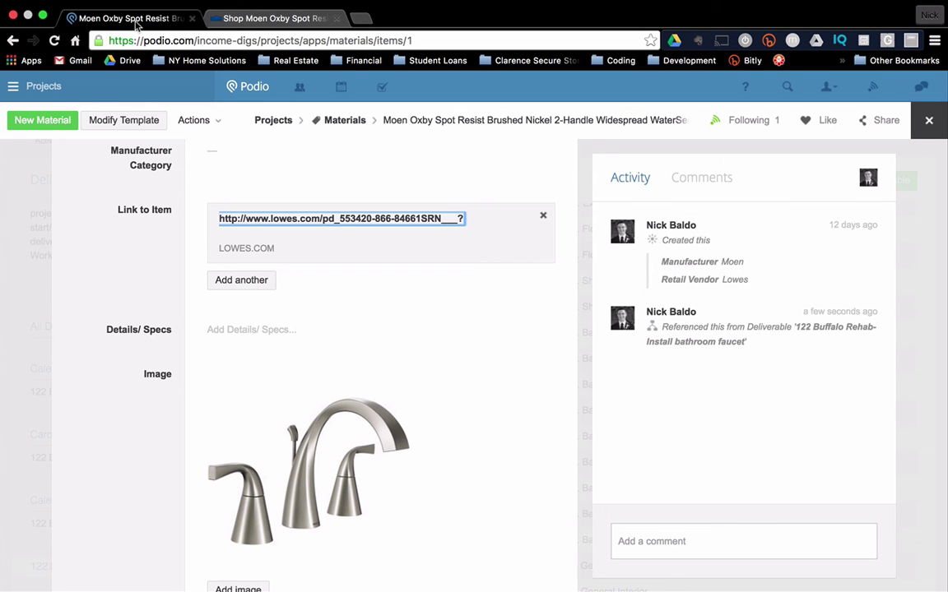
pyautogui.click(36, 181)
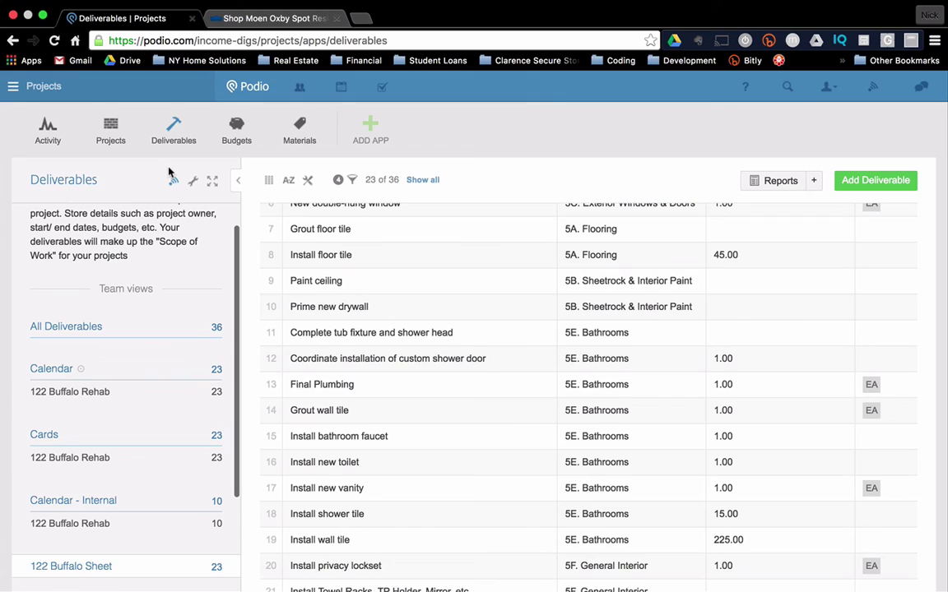